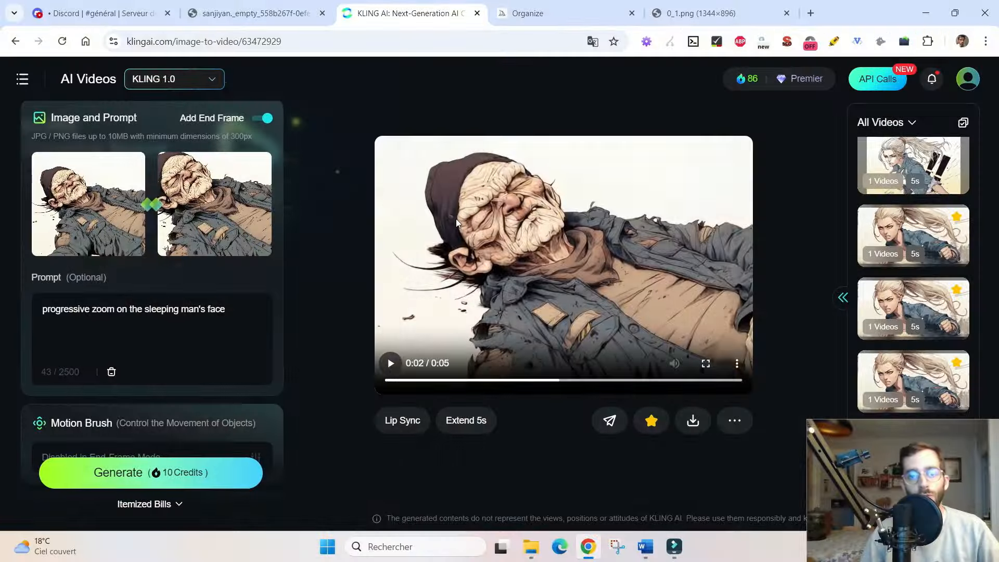
Toggle the end frame option off and back on, and remove the start and end images of the sleeping man.
scroll(277, 182, "up", 2)
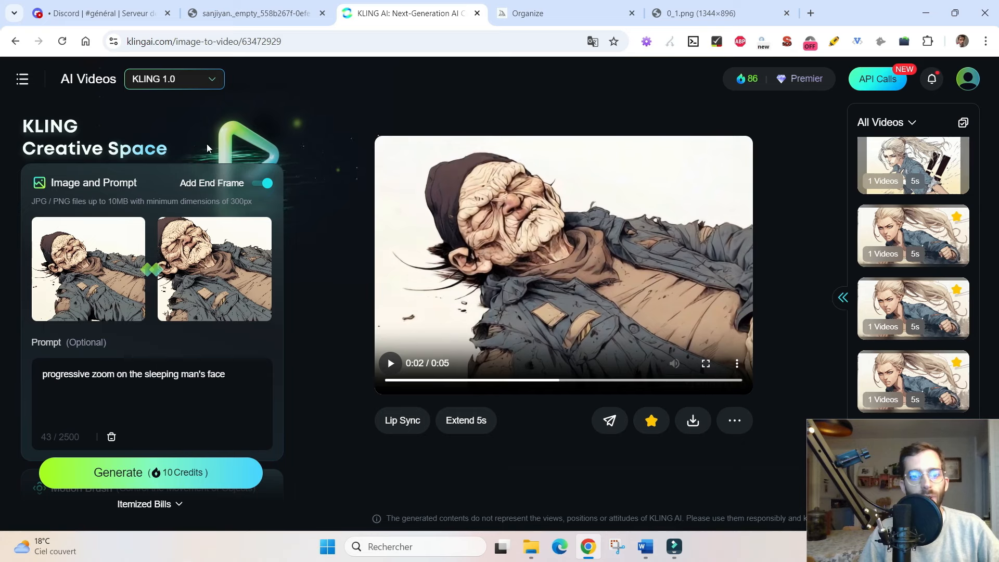
left_click(193, 186)
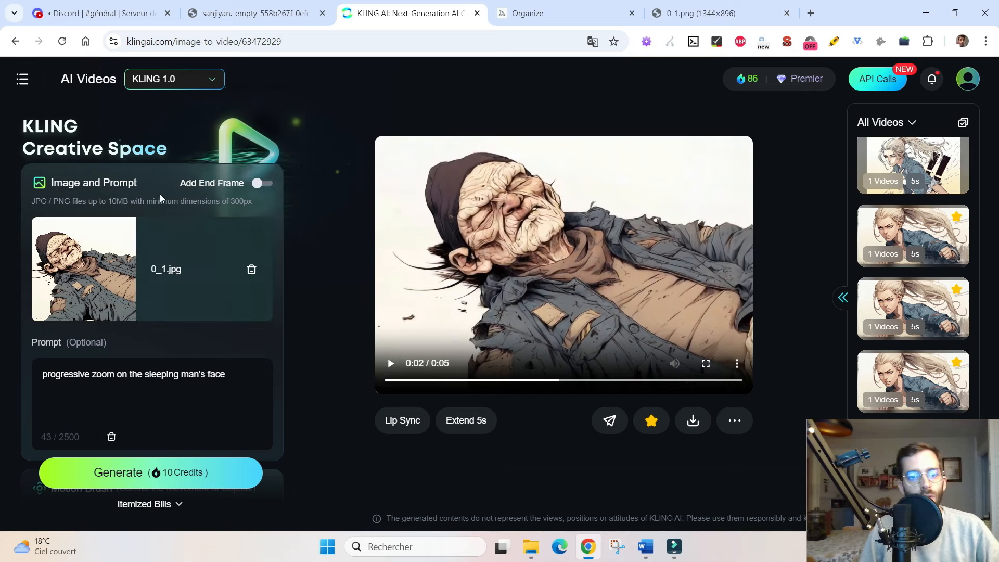
left_click(261, 184)
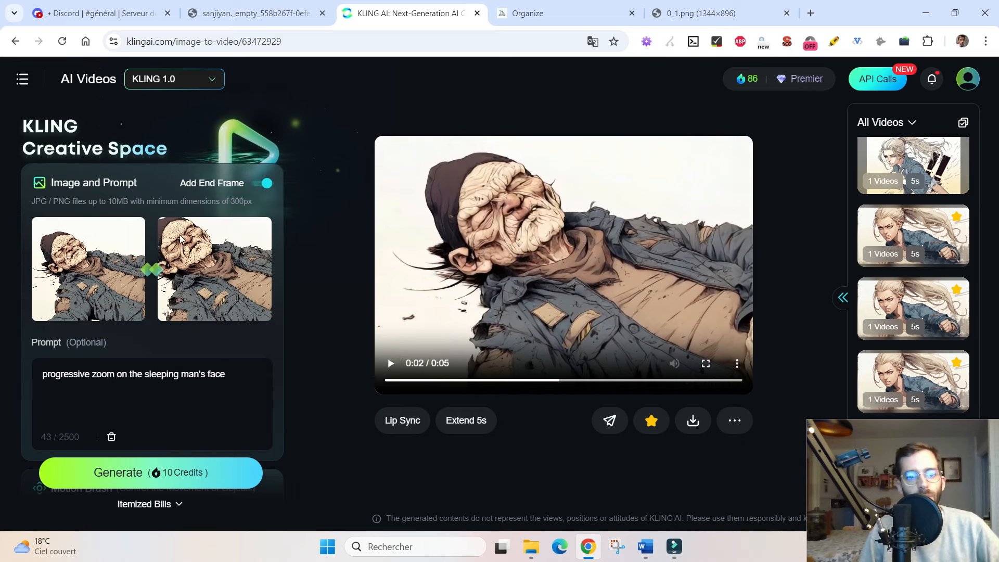
mouse_move(104, 279)
left_click(77, 270)
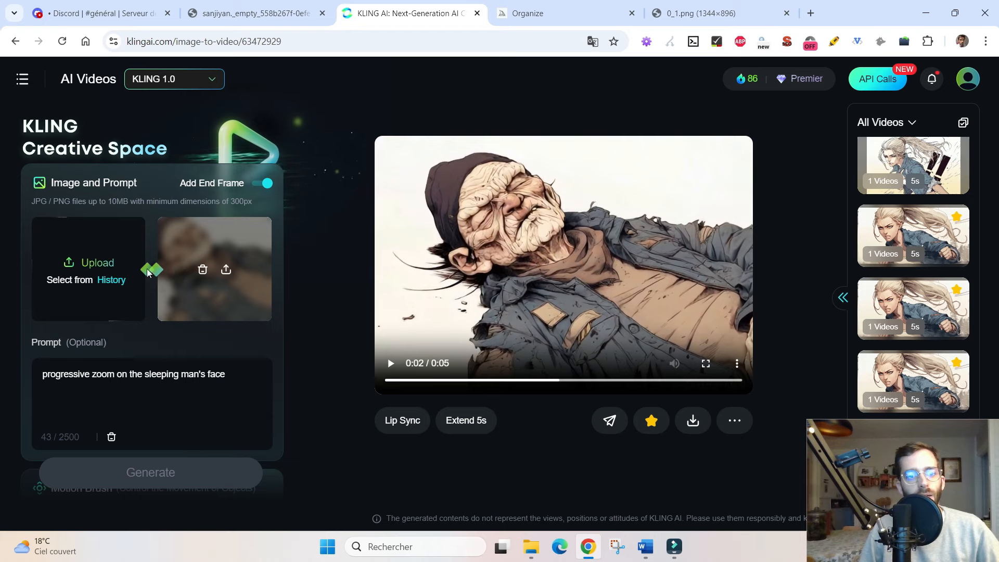
left_click(203, 269)
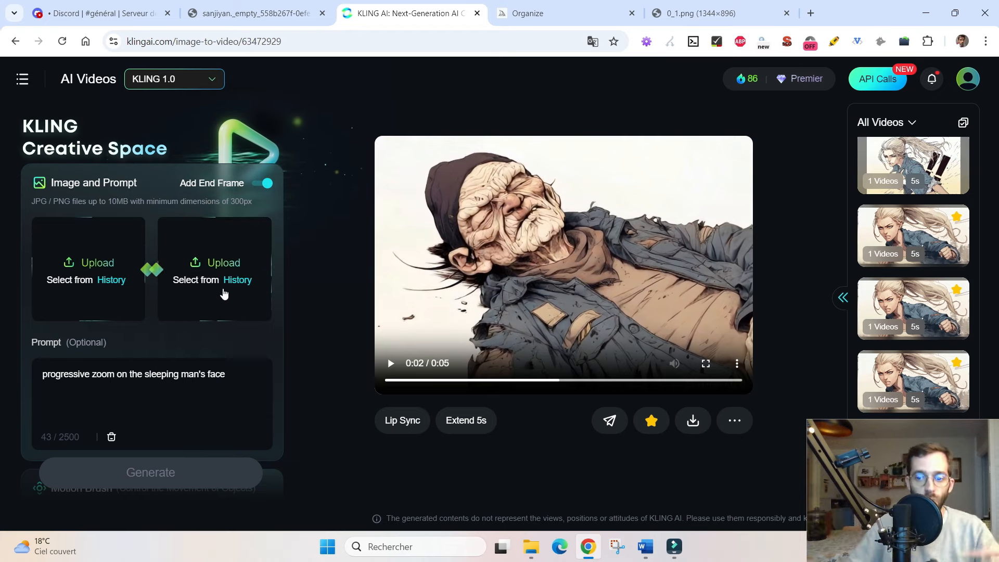
Switch to the Discord channel "bordel" and view the images of the blonde woman rushing forward and punching the man.
left_click(100, 14)
left_click(90, 184)
left_click(324, 294)
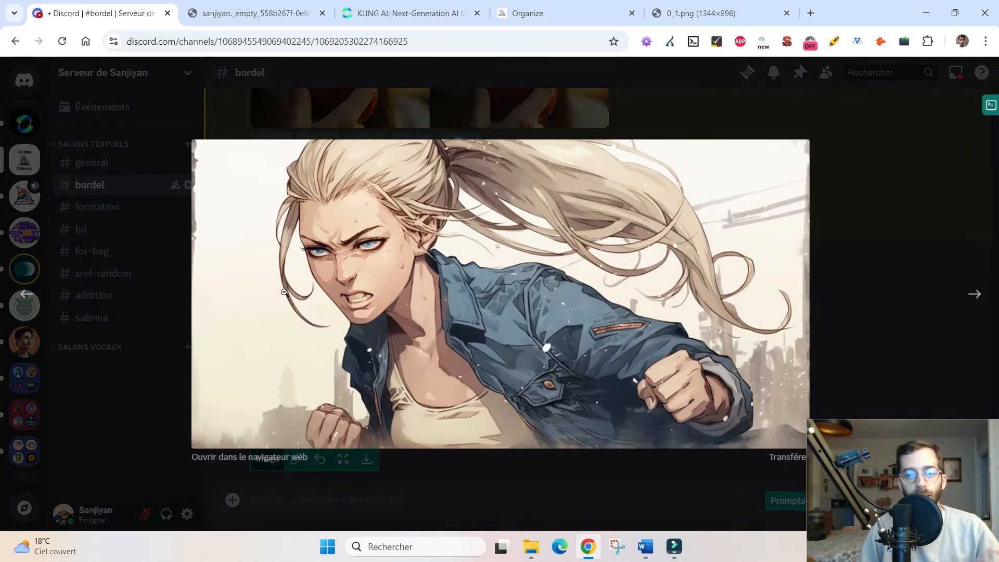
key("Left")
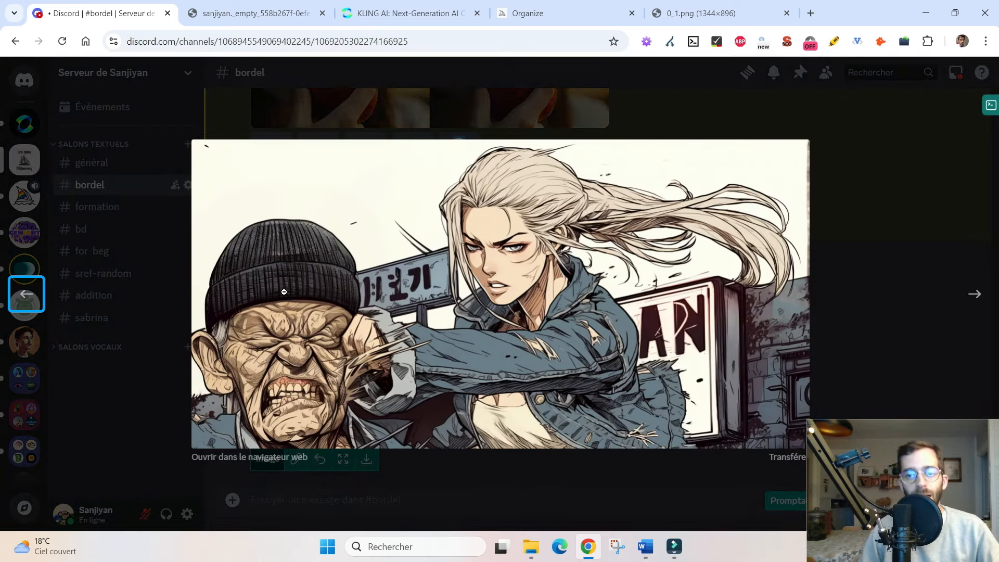
key("Left")
key("Right")
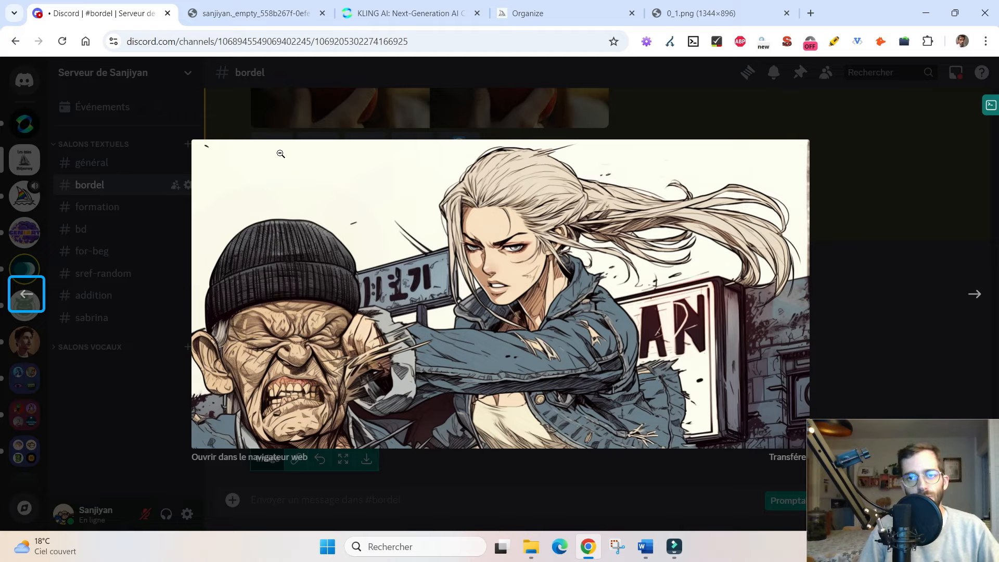
Return to Kling AI and play the three starred generations of the blonde woman rushing at the man.
left_click(404, 13)
left_click(886, 382)
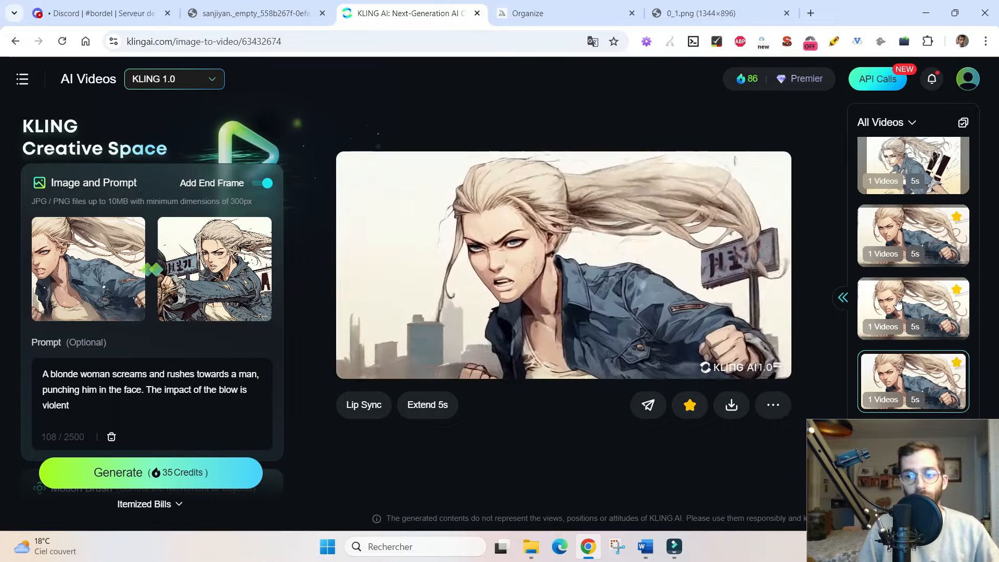
left_click(897, 304)
left_click(898, 234)
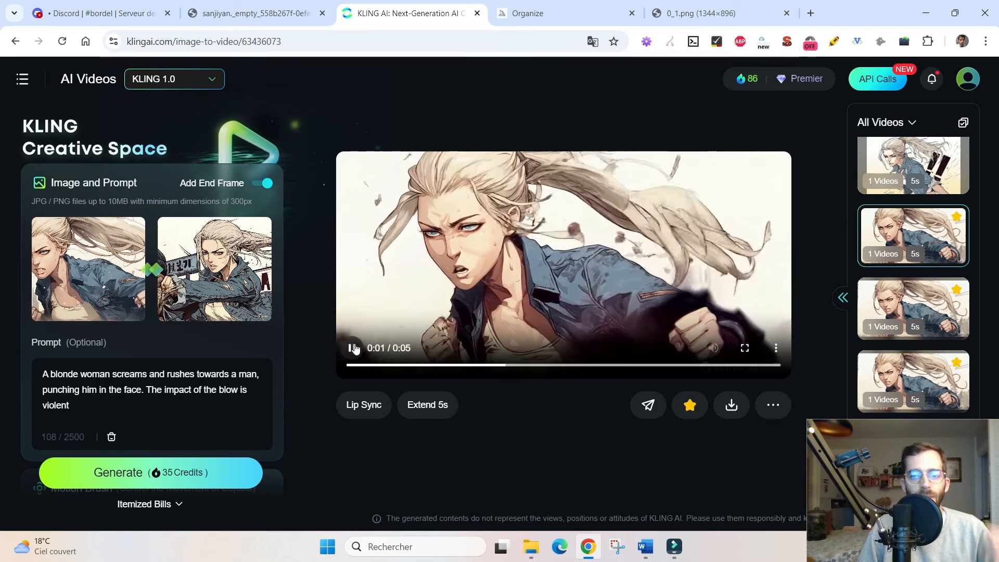
left_click(353, 348)
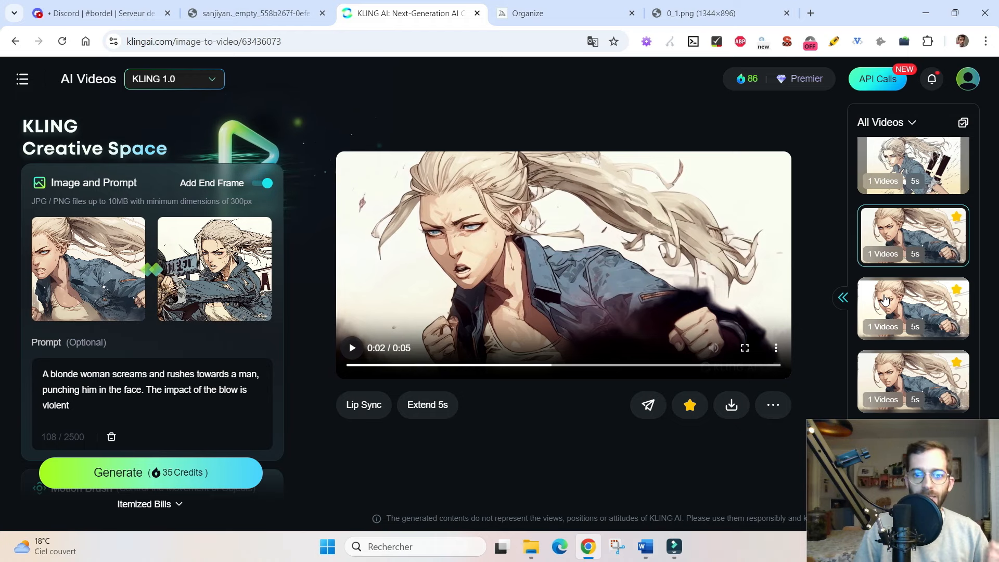
Check whether the 10s length option is available in the settings of the end-frame video.
scroll(104, 244, "down", 8)
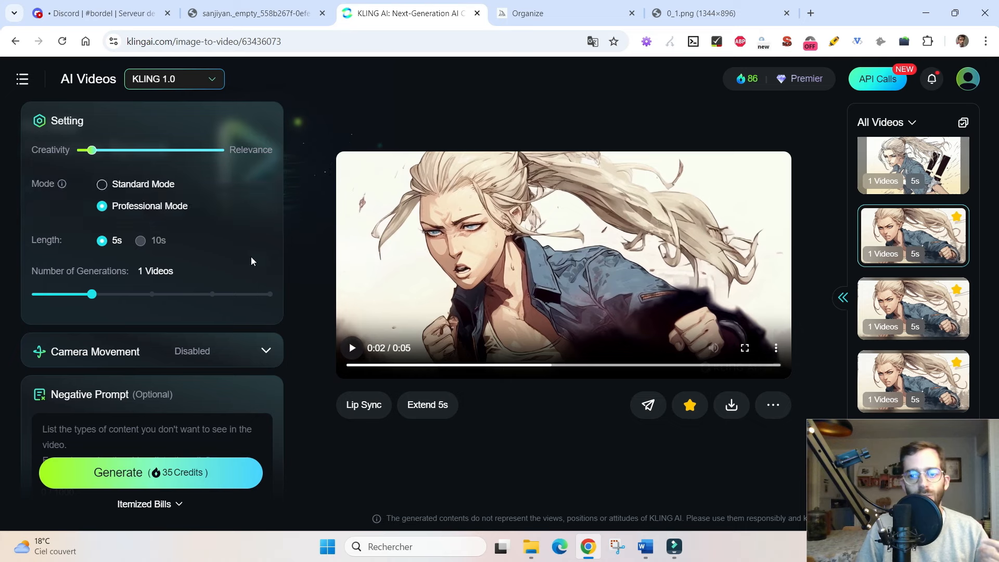
mouse_move(152, 248)
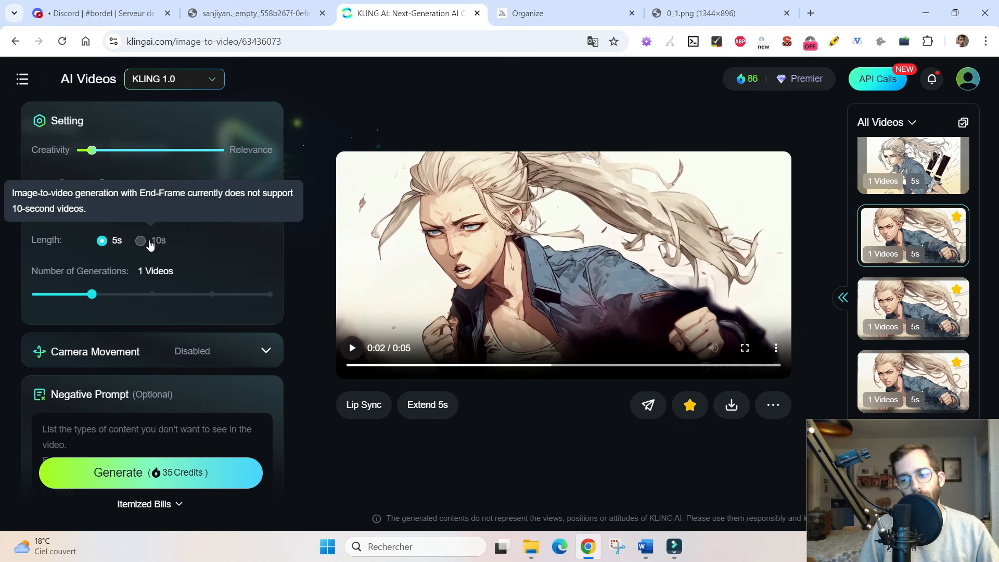
scroll(111, 252, "up", 5)
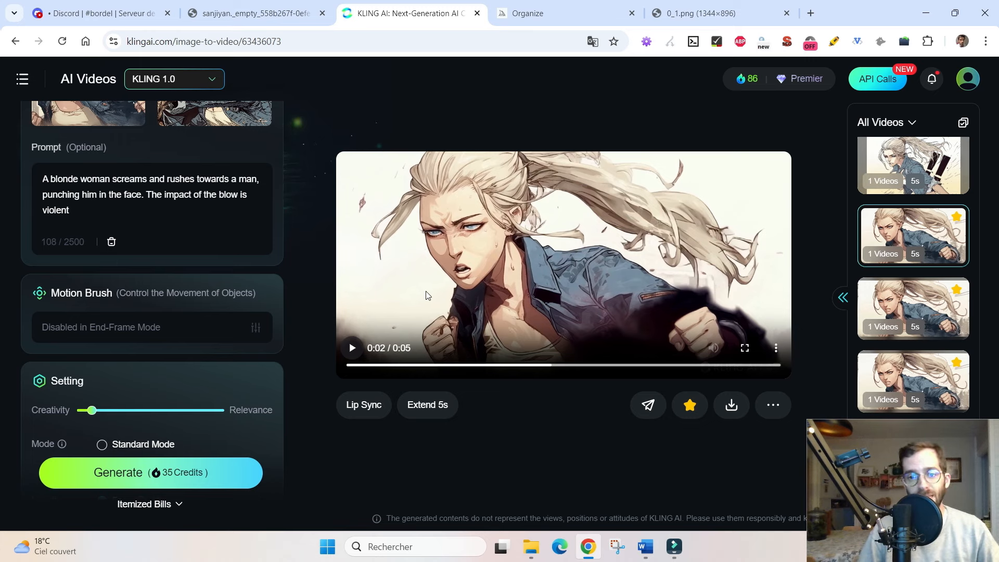
Play the current punch video to its end, and compare it with the other two starred versions.
left_click(354, 351)
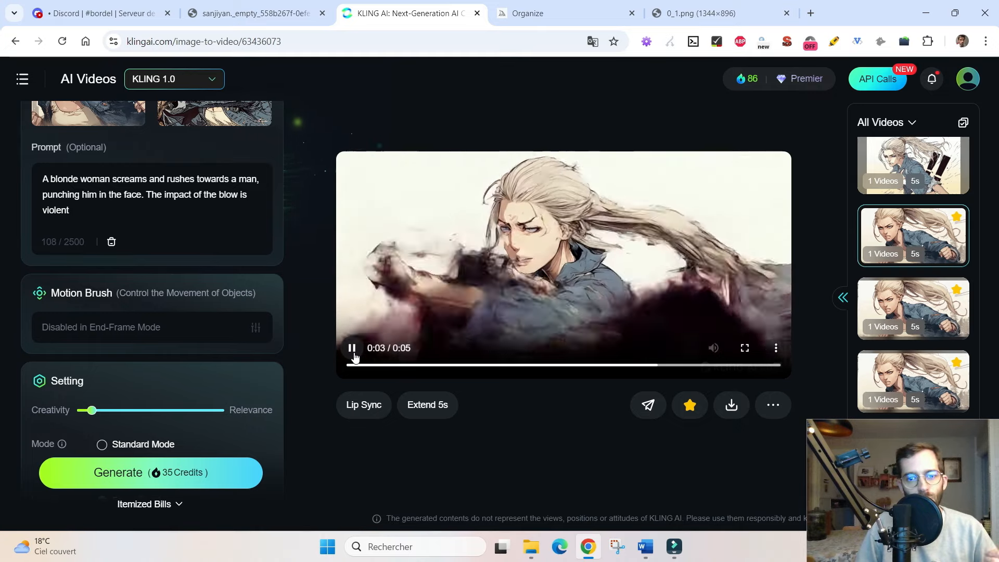
left_click(354, 356)
scroll(894, 313, "down", 1)
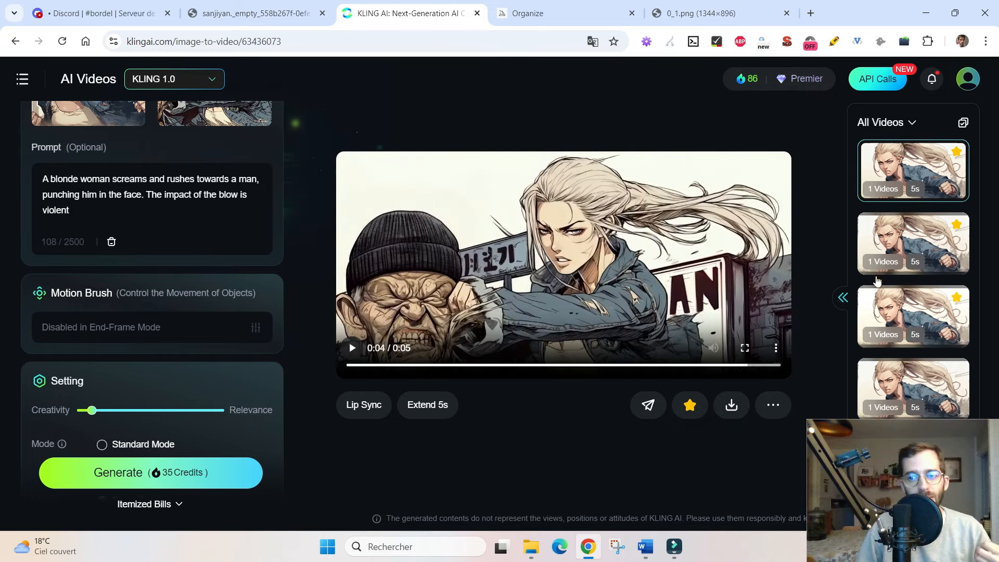
left_click(894, 312)
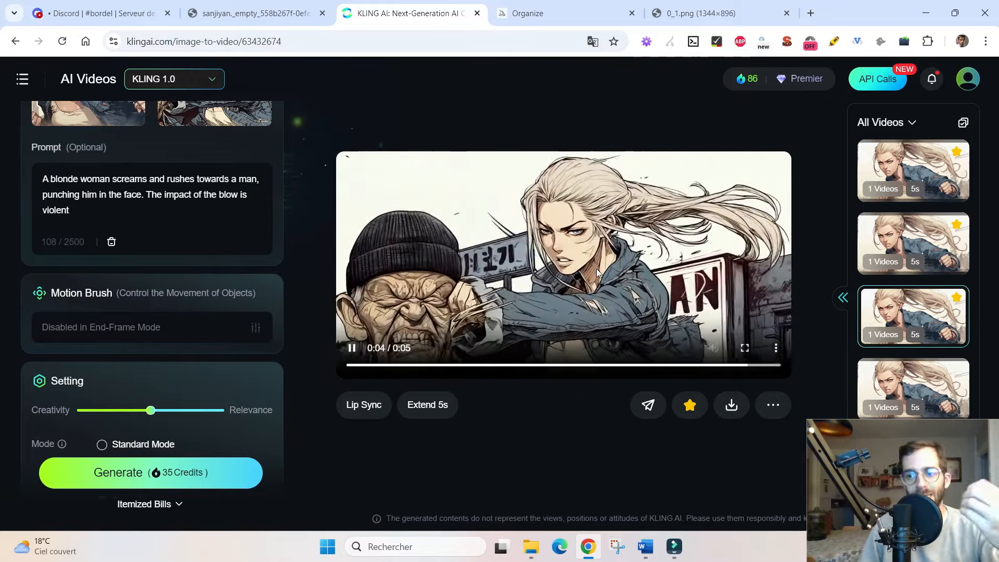
left_click(875, 236)
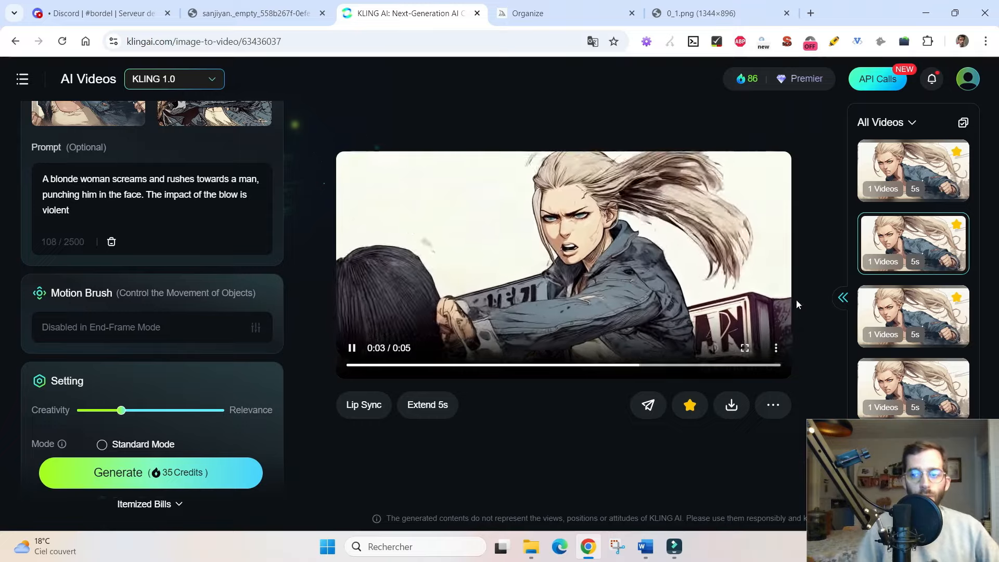
left_click(913, 171)
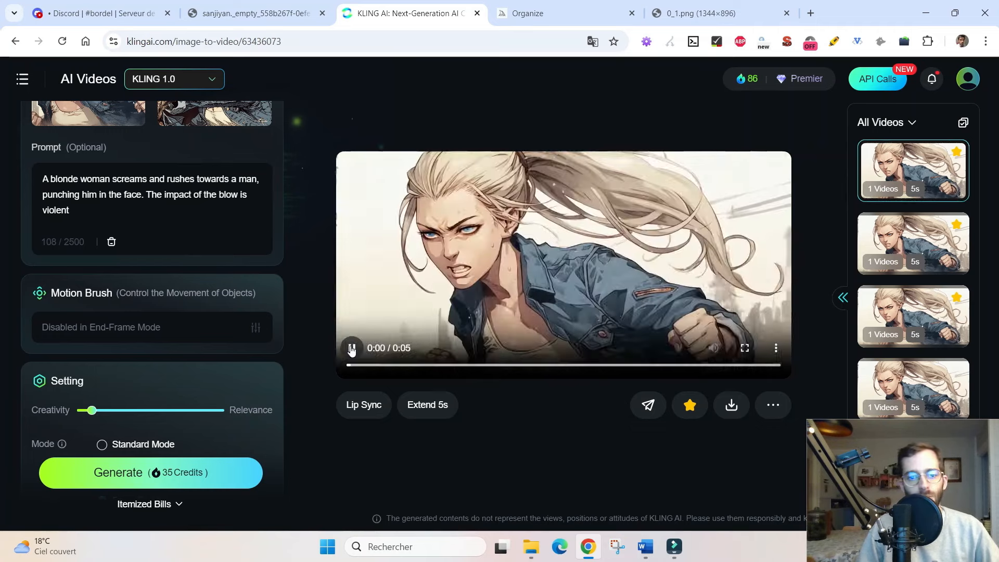
Switch to Wondershare Filmora, place the third blonde woman clip at the start of the Video 1 track, and preview it.
left_click(676, 547)
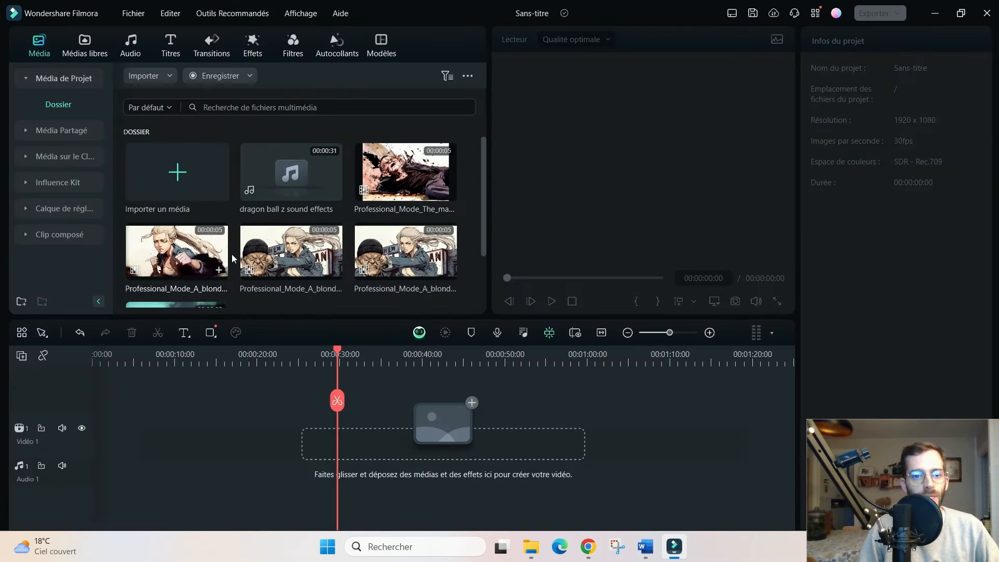
left_click_drag(406, 253, 87, 439)
left_click(99, 365)
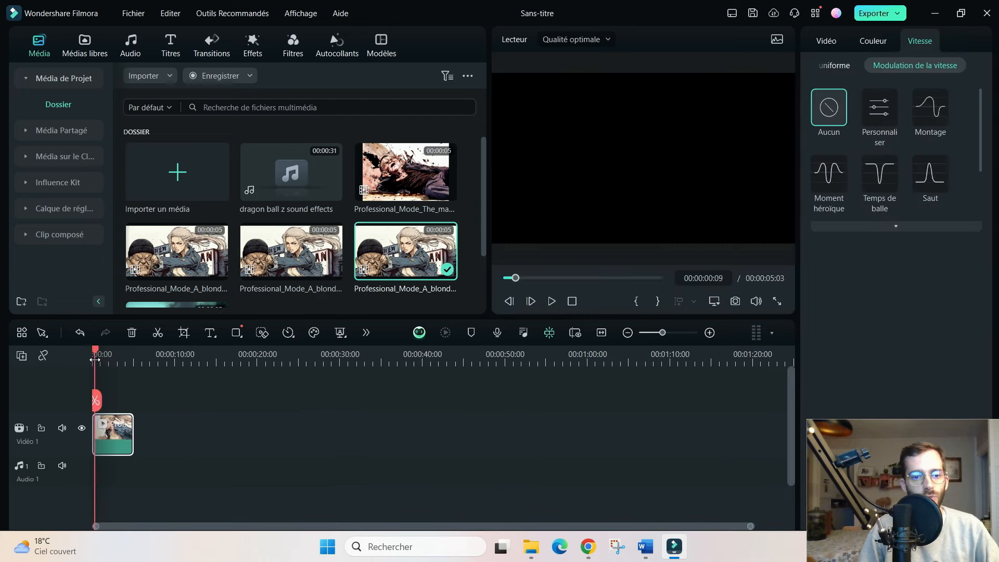
key("space")
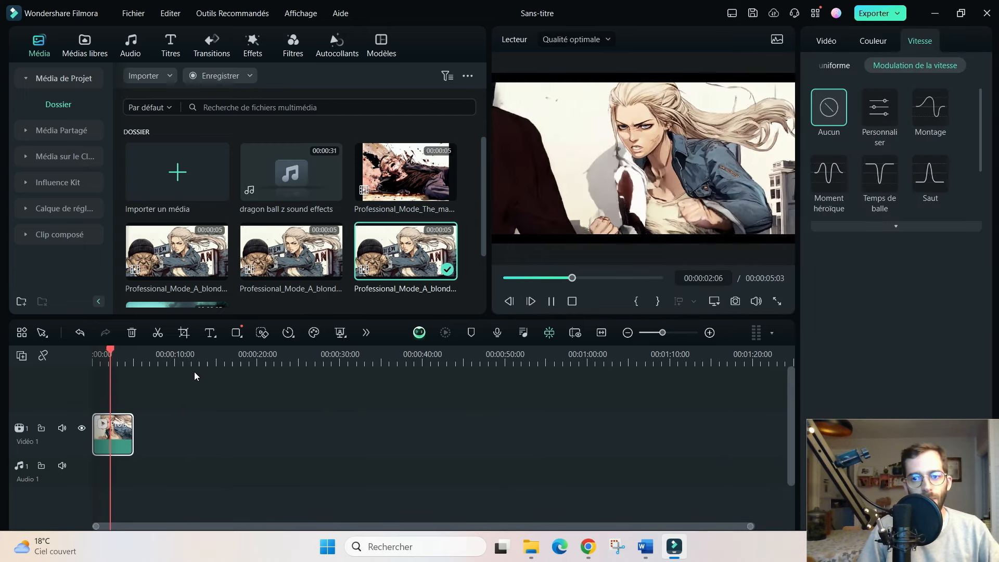
key("space")
Trim the end of the punch clip so that it lasts 00:00:01:06, stopping before the man appears.
left_click(93, 357)
scroll(175, 354, "up", 3)
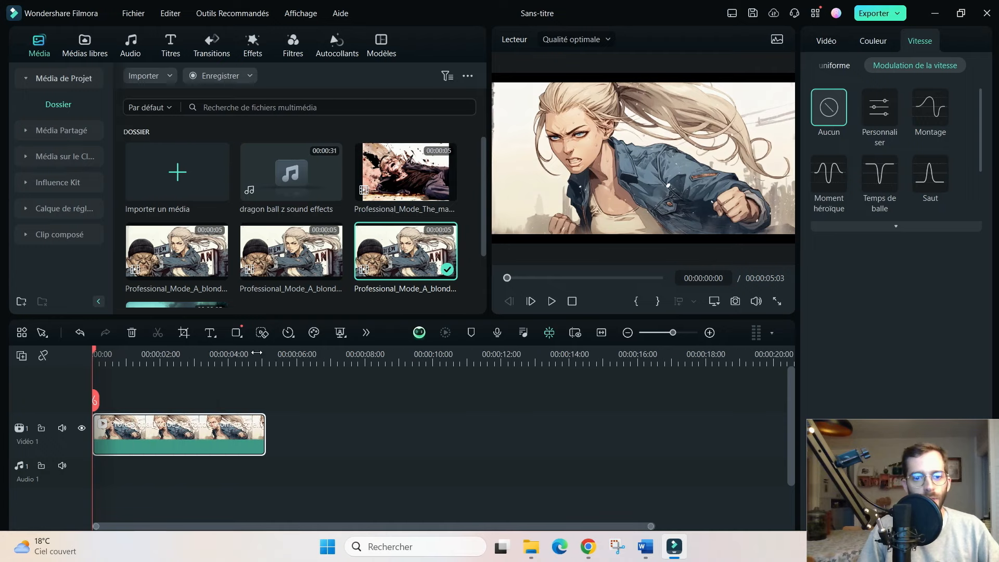
key("space")
key("space")
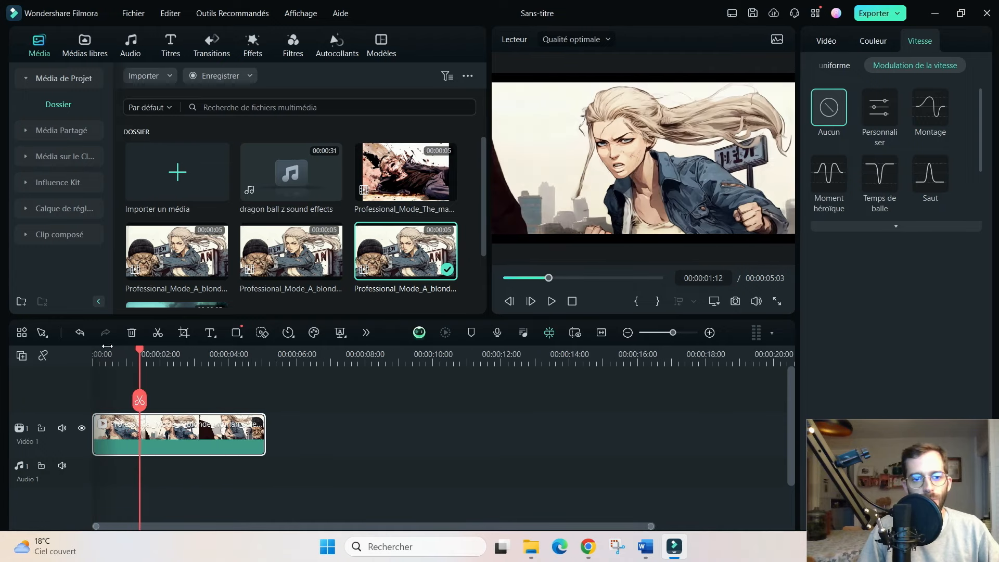
left_click_drag(140, 354, 134, 352)
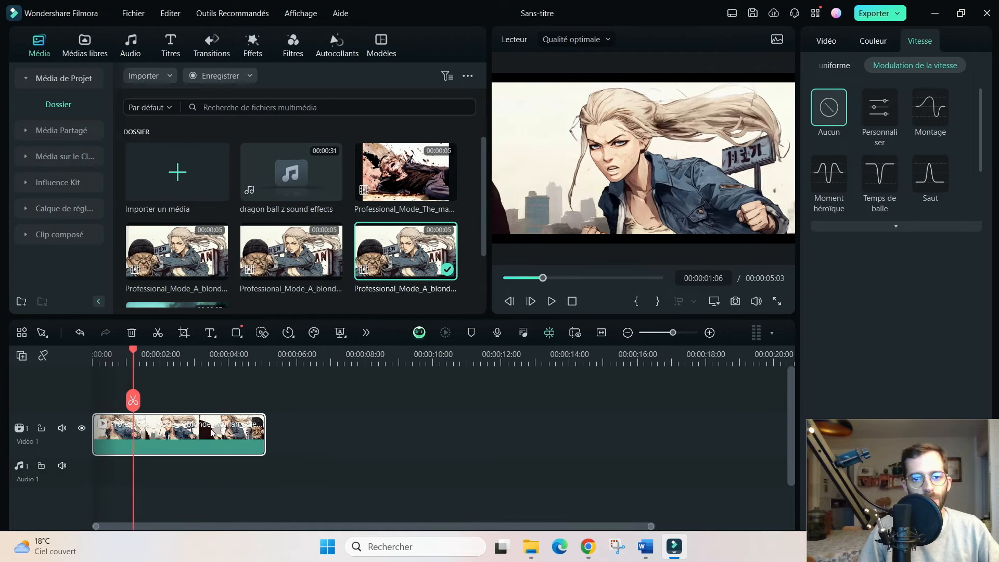
left_click_drag(263, 434, 133, 435)
key("space")
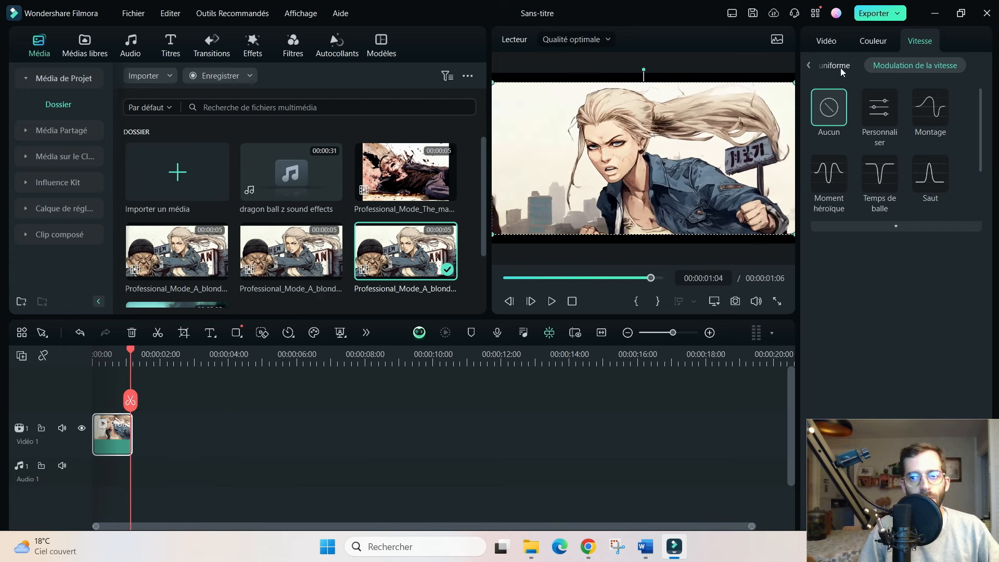
Enable reverse speed (Vitesse inversée) on the trimmed clip and play it back.
left_click(831, 44)
scroll(878, 199, "down", 5)
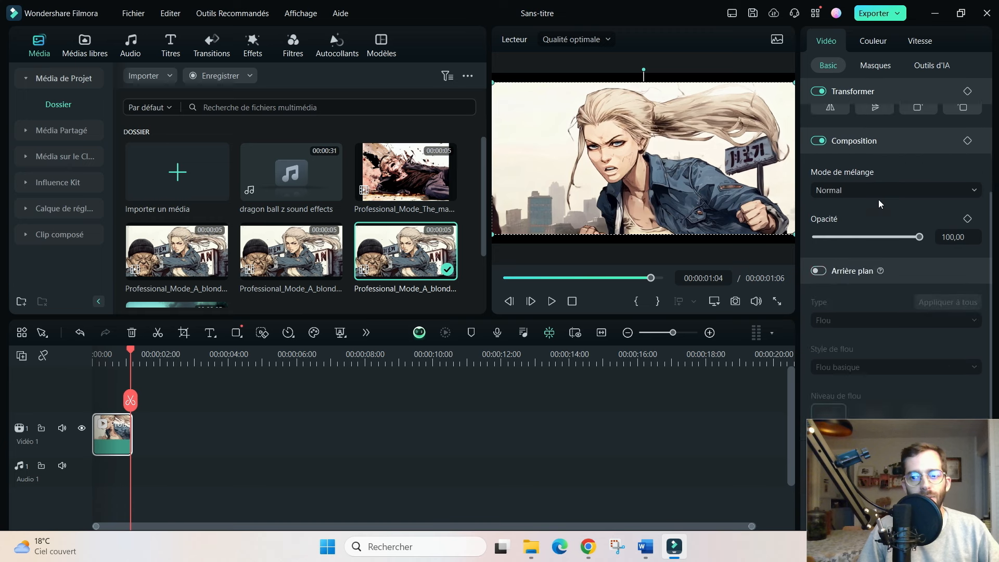
scroll(879, 199, "down", 3)
left_click(917, 41)
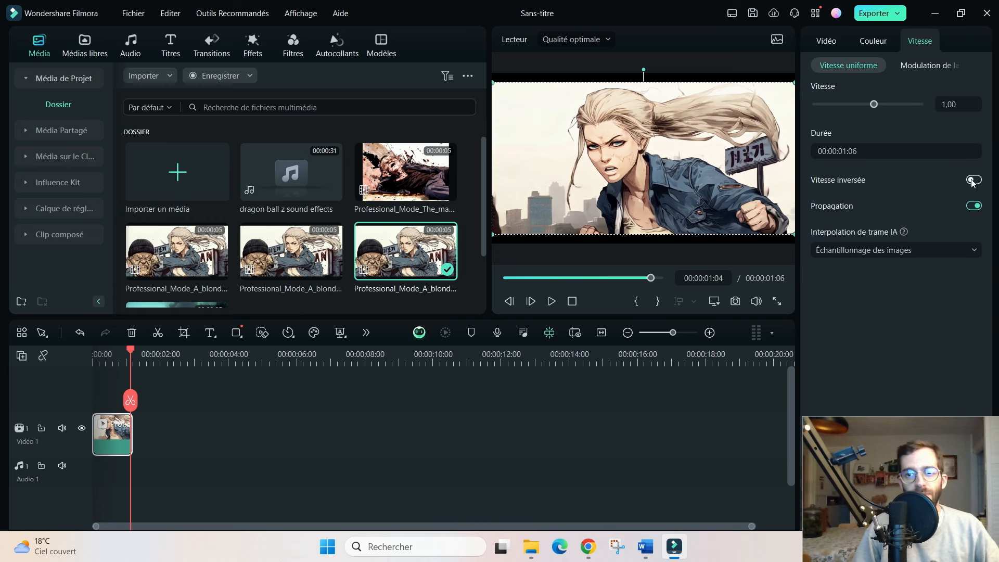
left_click(972, 181)
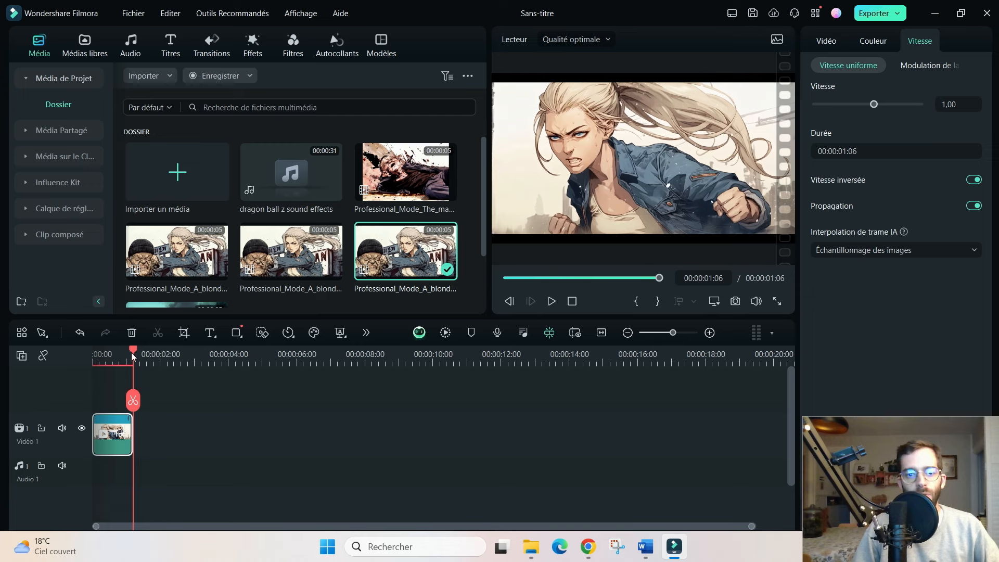
key("space")
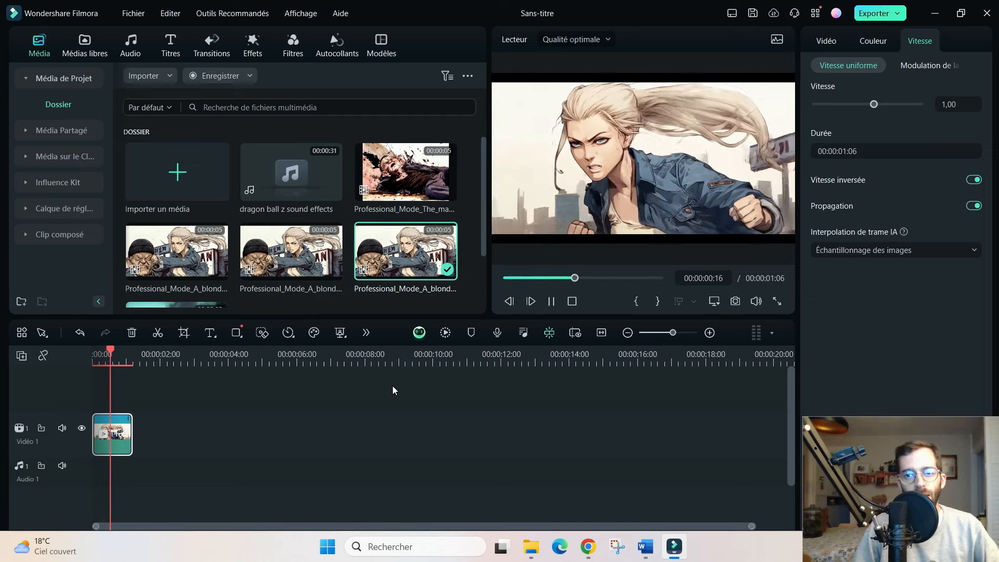
key("space")
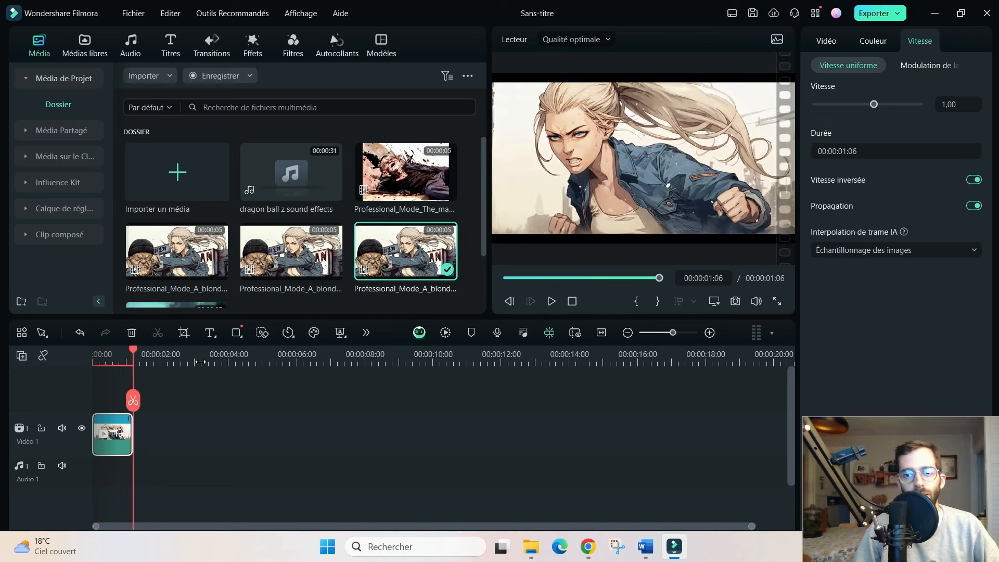
Add the second blonde woman clip to Video 1 after a gap, and trim its end to a duration of 00:00:01:25.
left_click_drag(292, 250, 182, 432)
left_click(174, 360)
key("space")
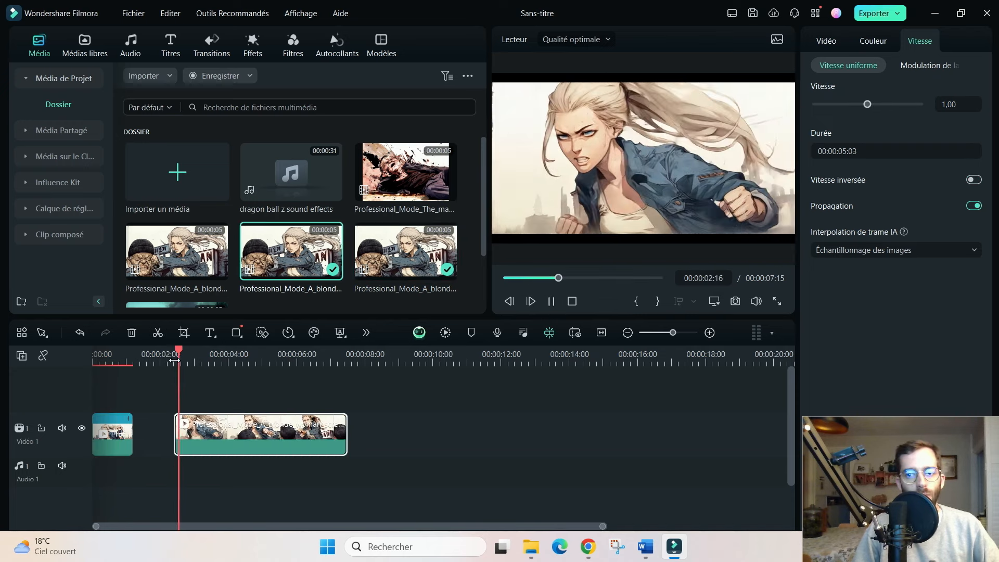
key("space")
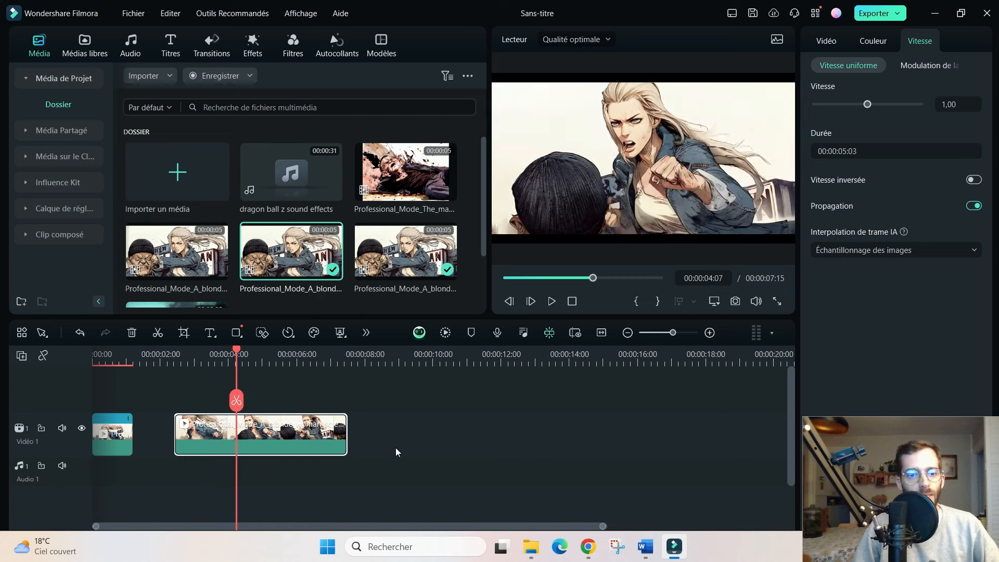
left_click_drag(346, 441, 233, 415)
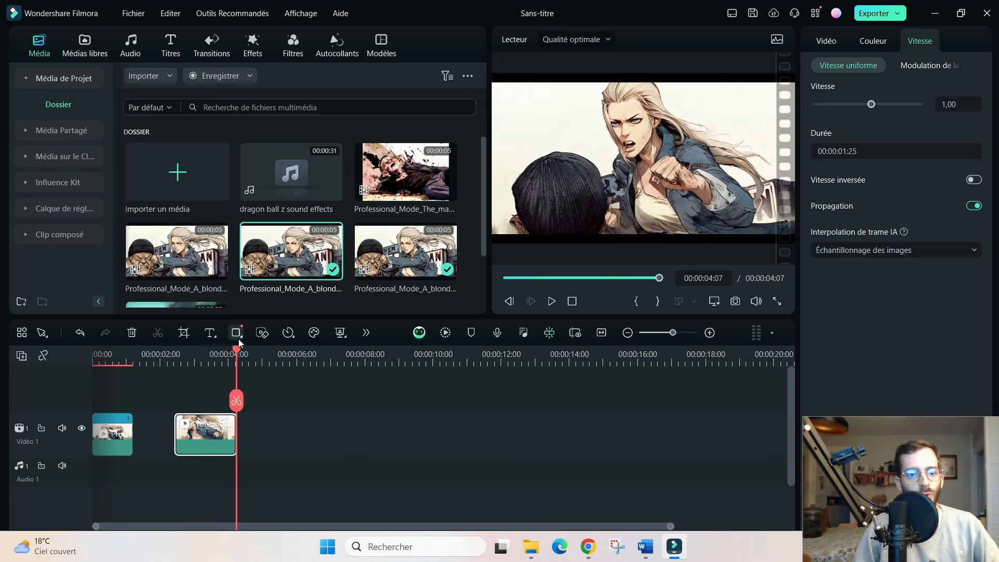
left_click(205, 361)
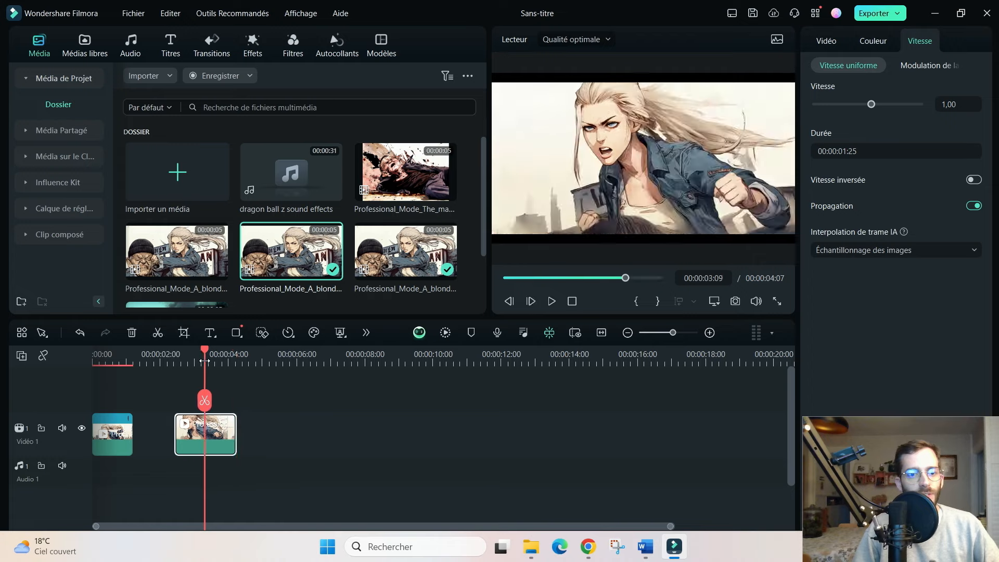
Crop the second blonde woman clip at its original ratio to a close-up of her torso and fist, and apply it.
left_click(184, 333)
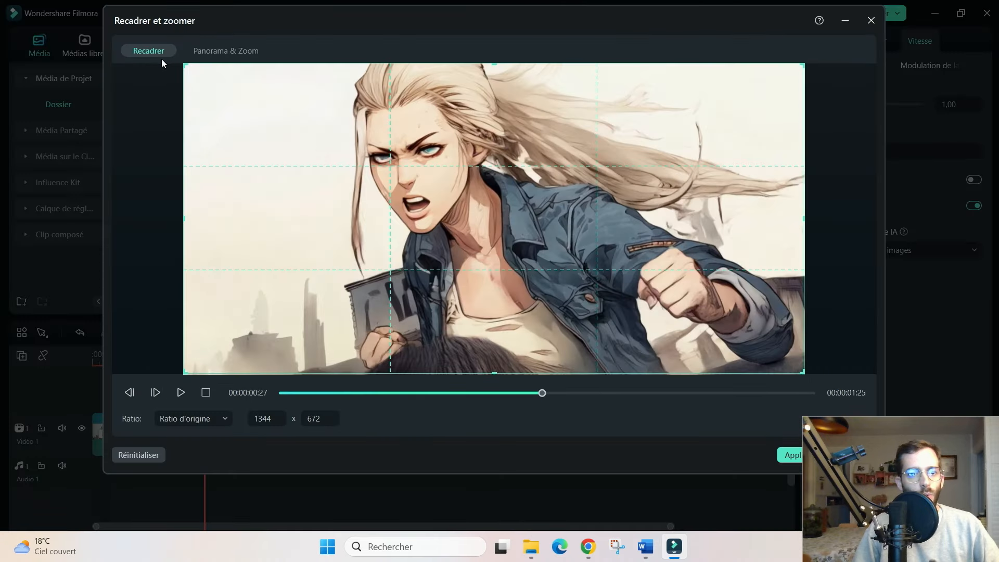
left_click_drag(183, 64, 446, 196)
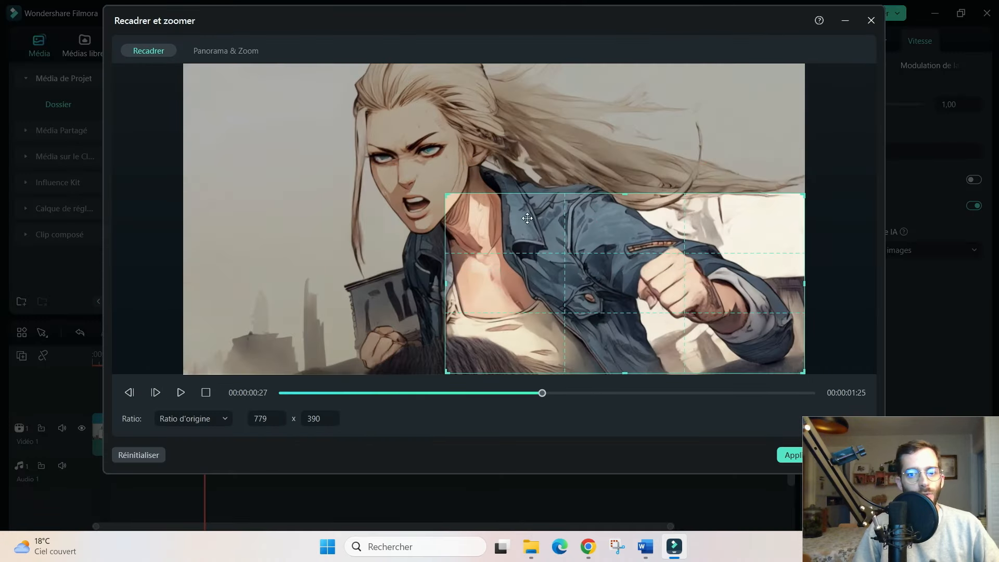
left_click_drag(608, 254, 608, 241)
left_click_drag(451, 184, 487, 198)
left_click(788, 456)
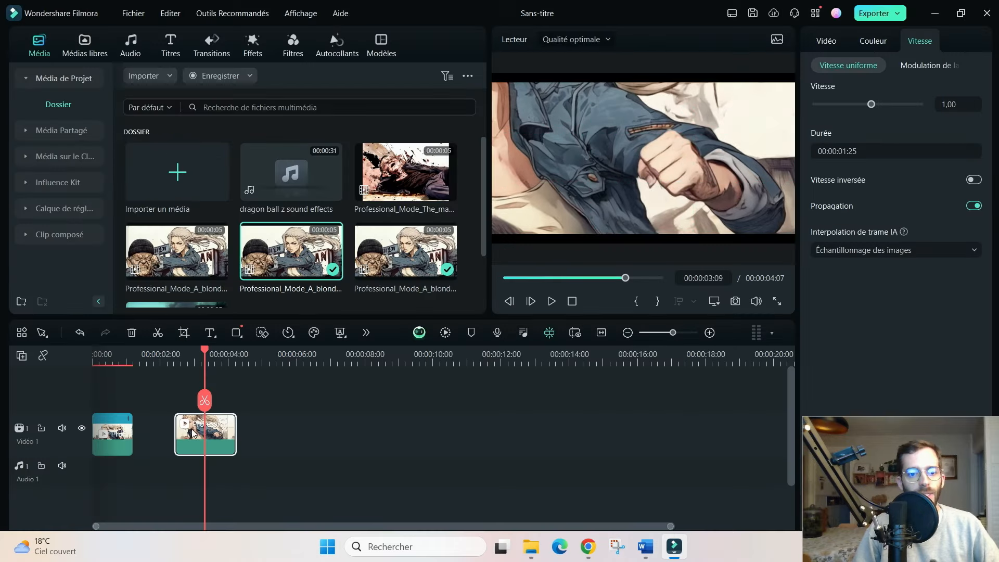
Move the cropped clip against the end of the reversed clip and play the two together.
left_click_drag(192, 432, 152, 432)
left_click(96, 360)
key("space")
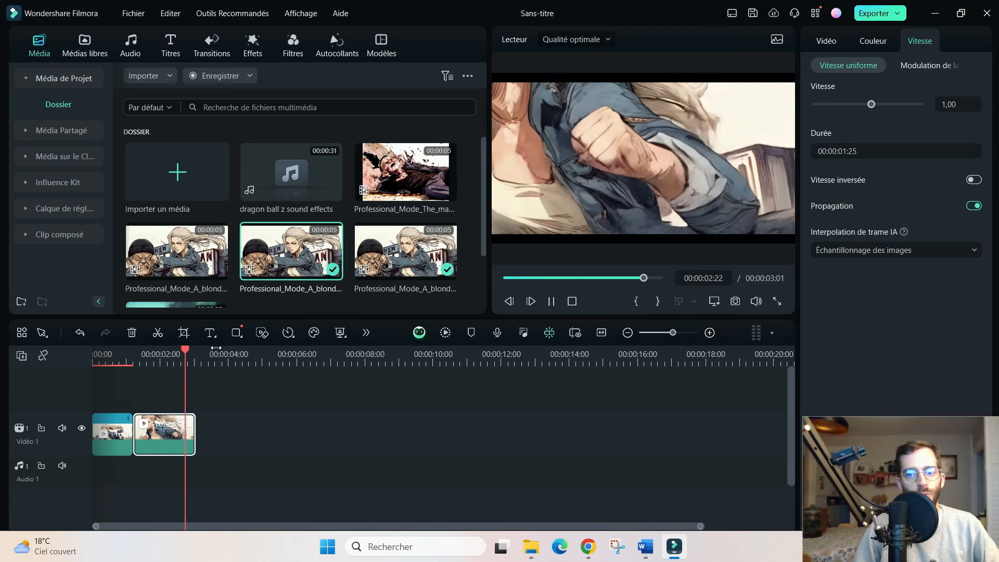
key("space")
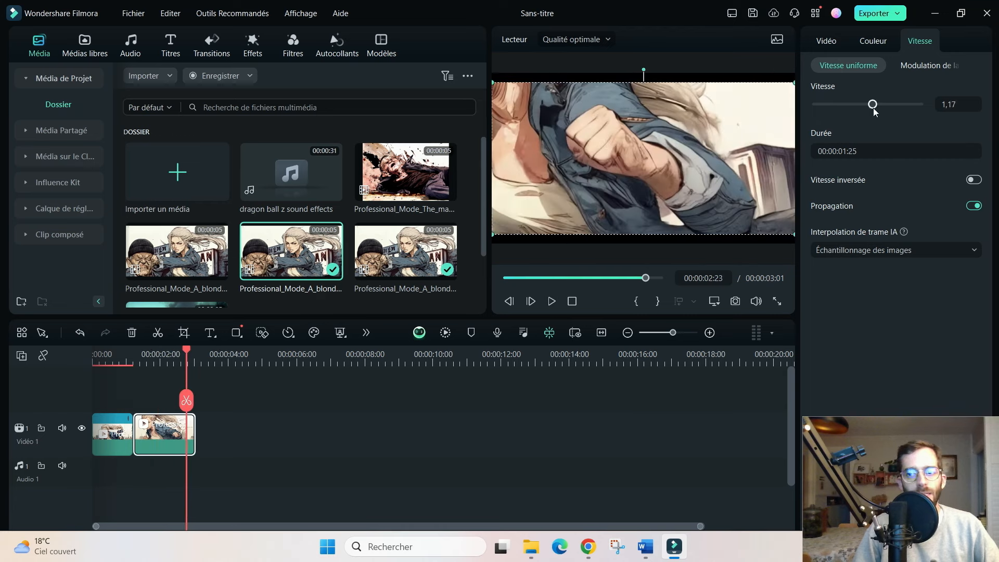
Set the cropped clip's uniform speed to 1,23 and play it back.
left_click(874, 107)
left_click(137, 358)
key("space")
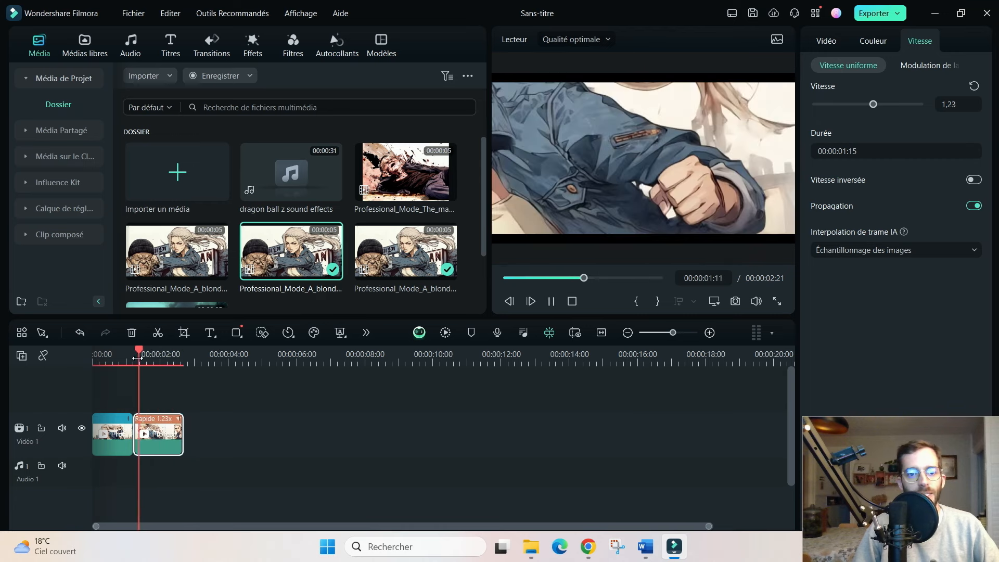
key("space")
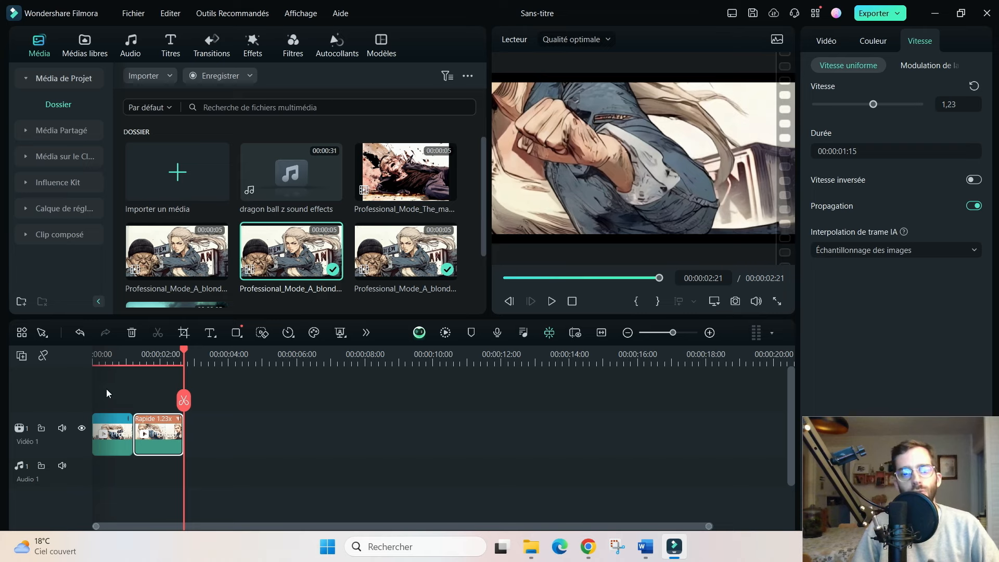
key("space")
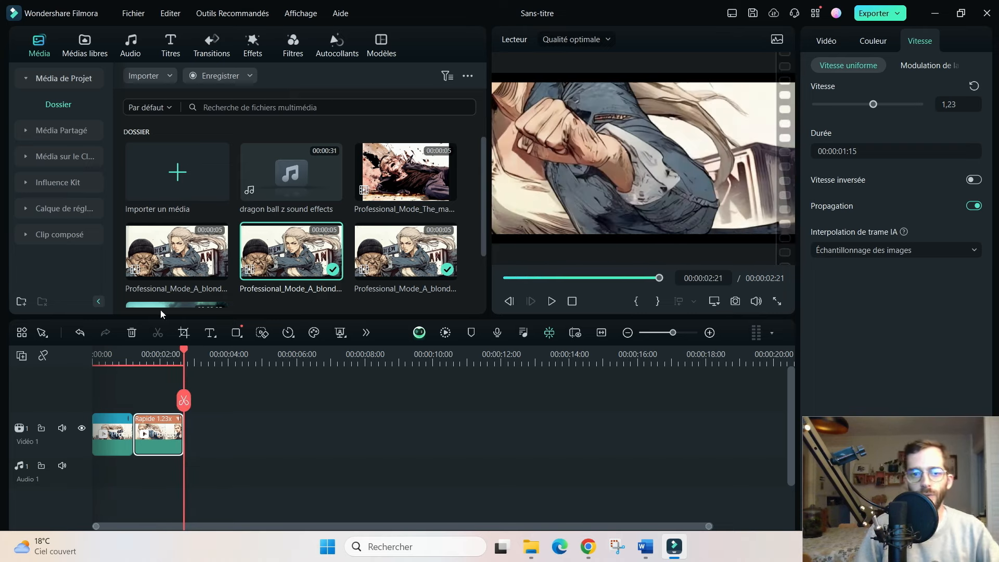
Add the first blonde woman clip to Video 1 directly after the sped-up clip and preview it.
left_click_drag(187, 254, 200, 452)
key("space")
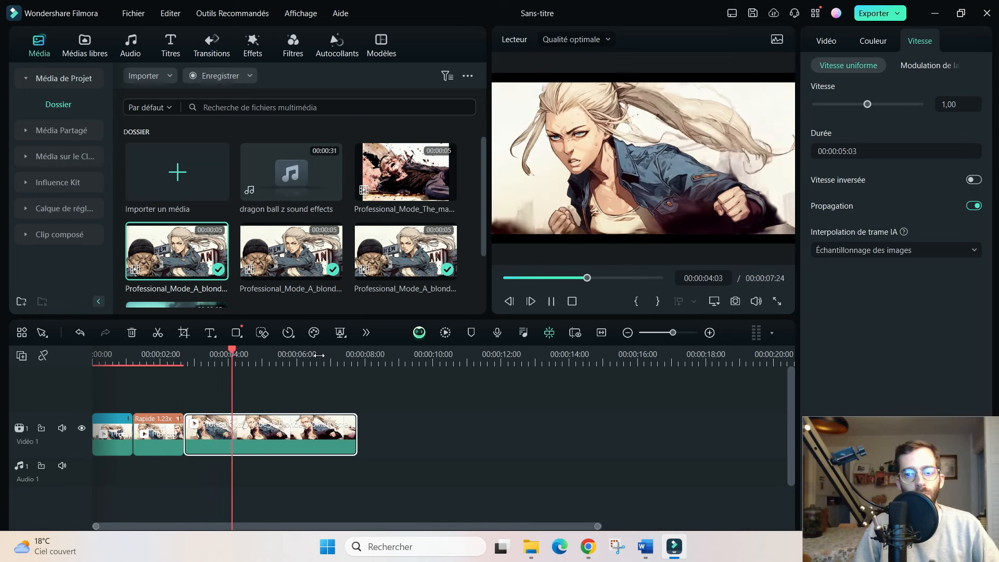
key("space")
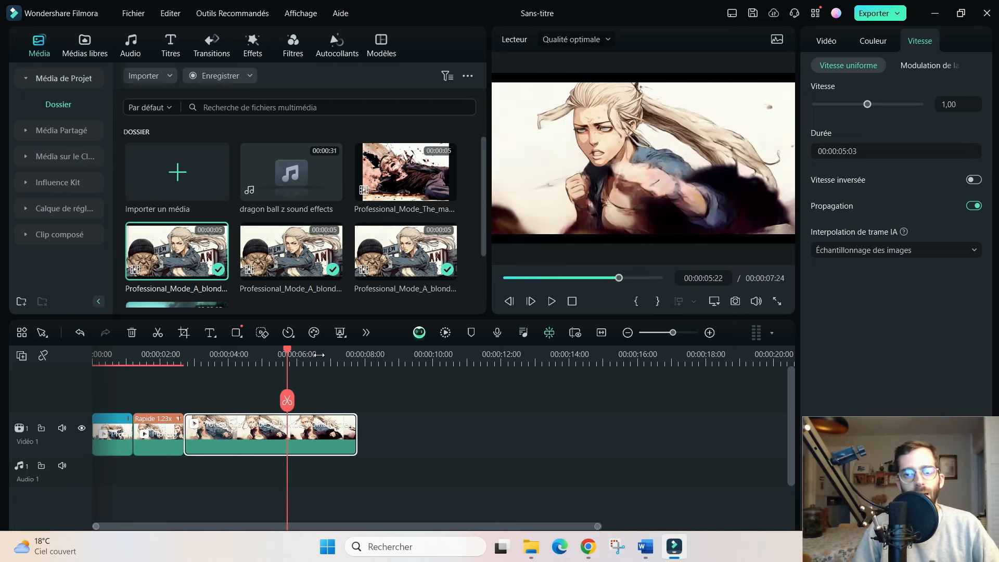
Split the third timeline clip at 00:00:04:24, delete its first part, and close the gap, checking the join in playback.
left_click_drag(286, 354, 257, 356)
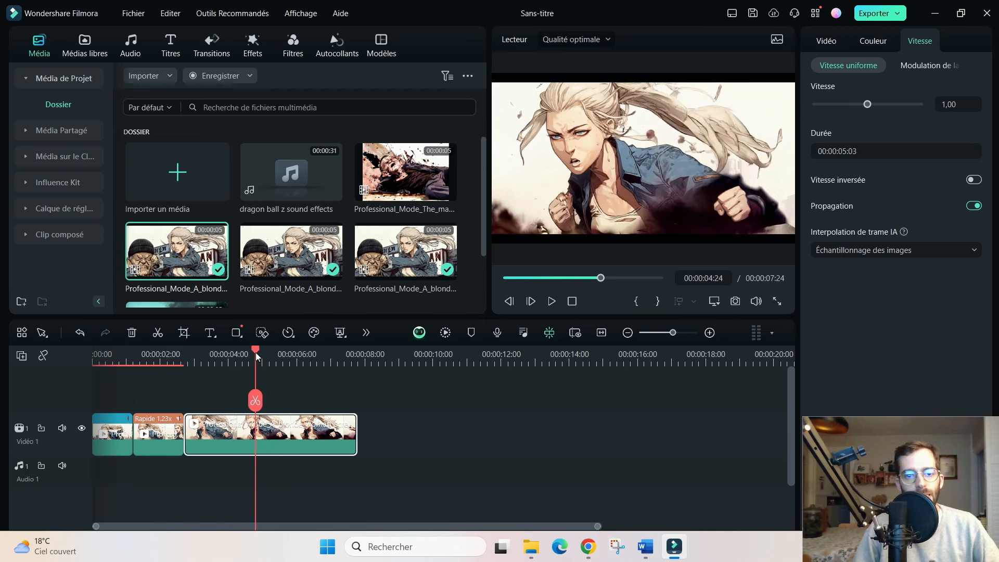
left_click(255, 401)
key("Delete")
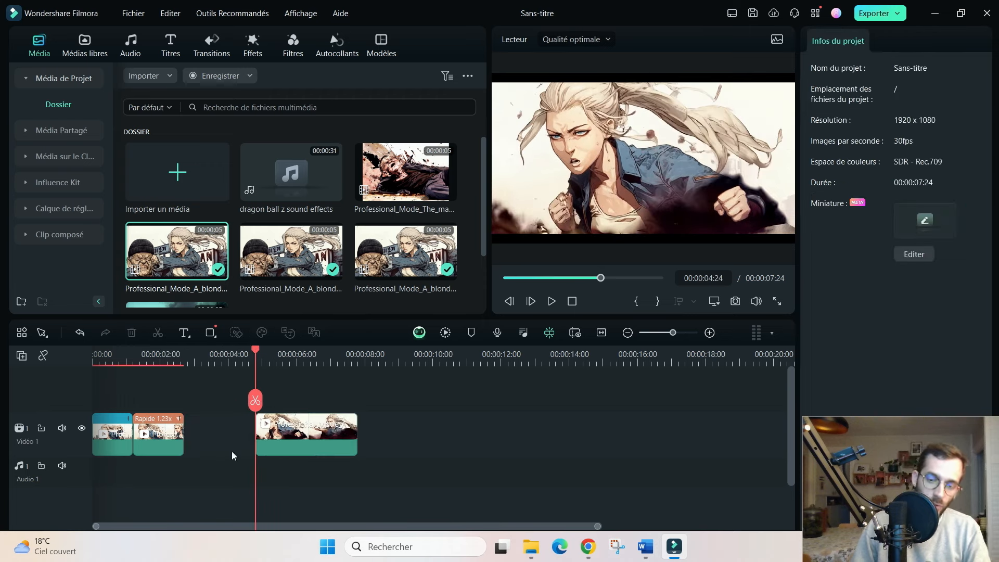
left_click_drag(285, 436, 214, 435)
left_click(178, 362)
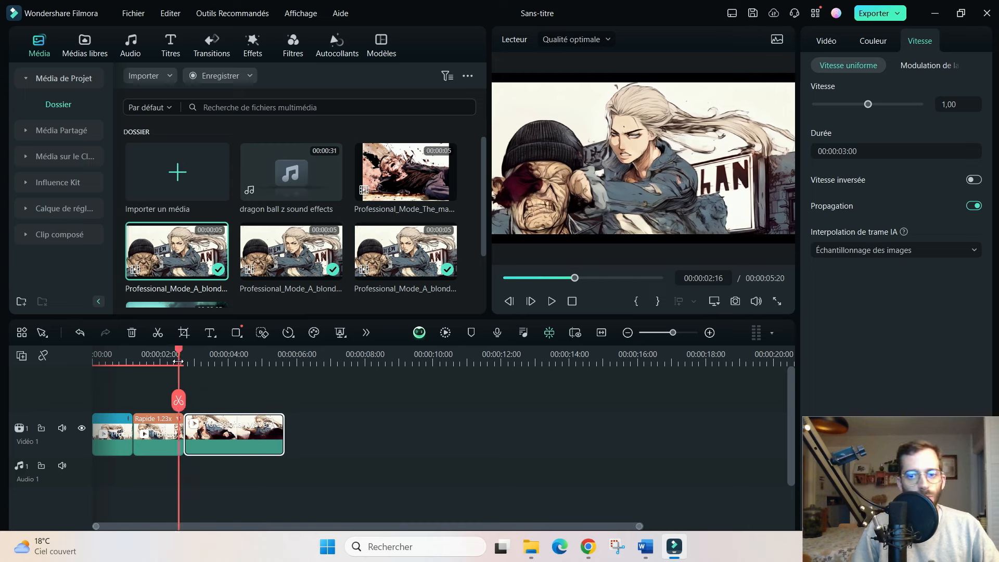
key("space")
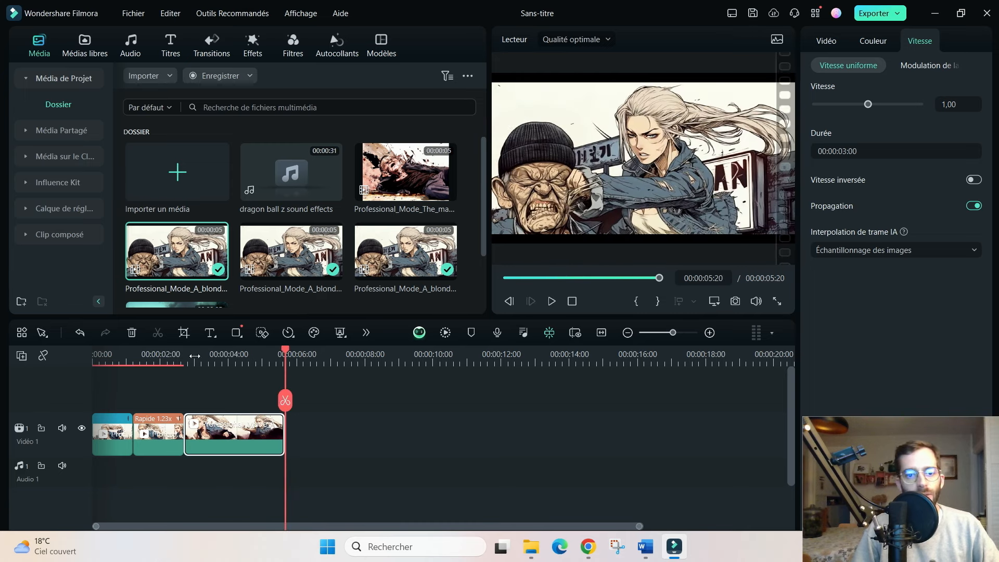
Apply the Montage speed ramp (Modulation de la vitesse) to the third timeline clip and preview the punch.
left_click(195, 356)
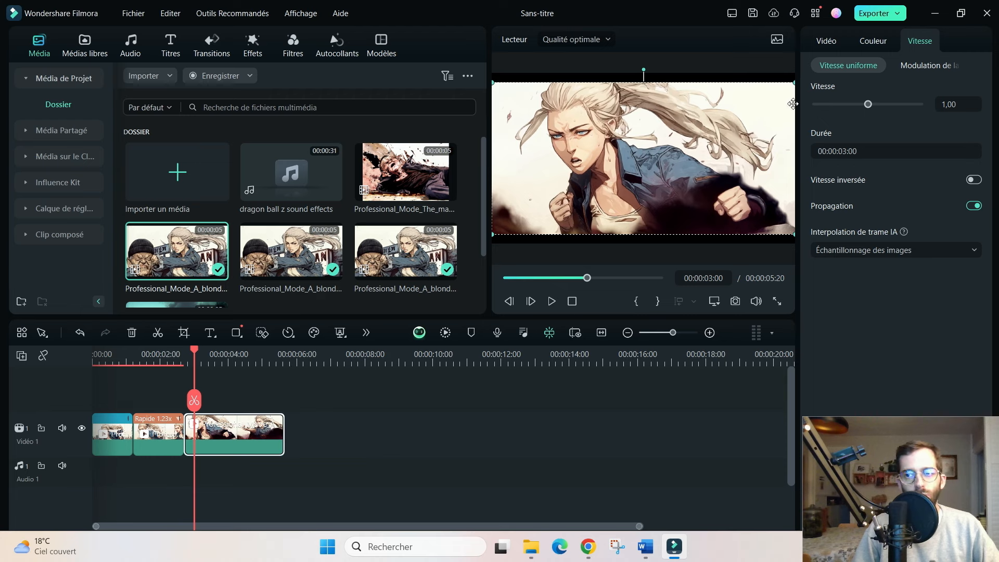
left_click(917, 70)
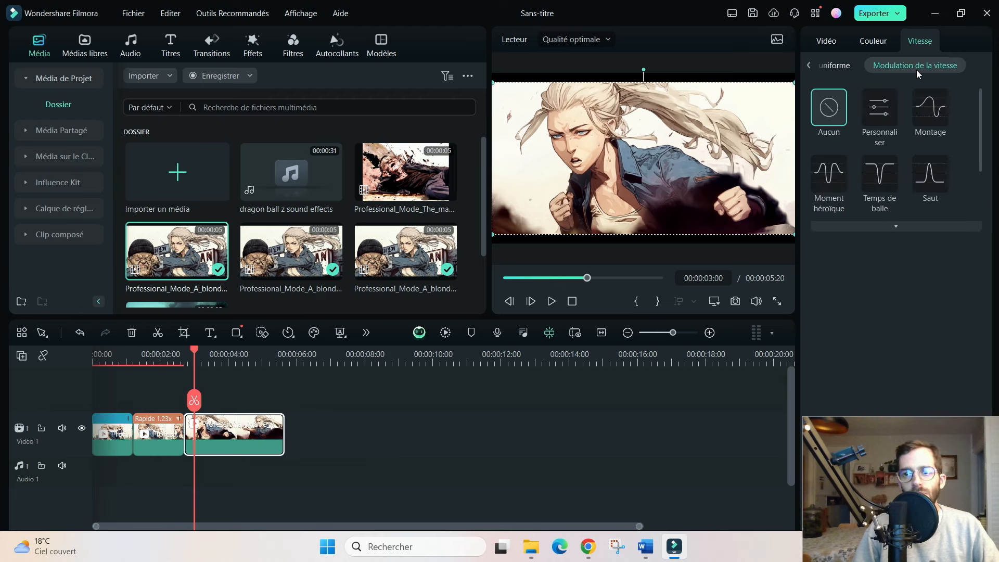
left_click(929, 113)
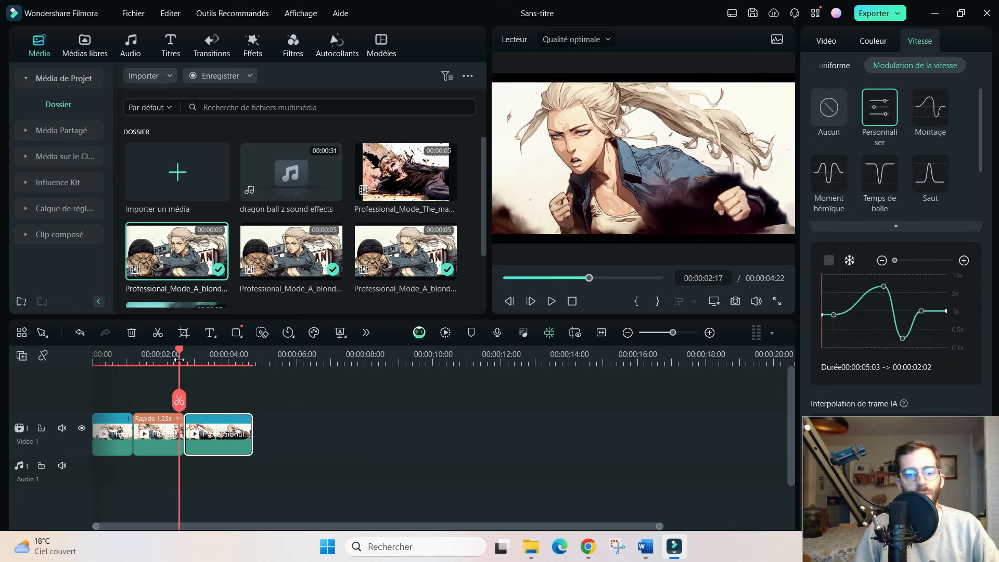
key("space")
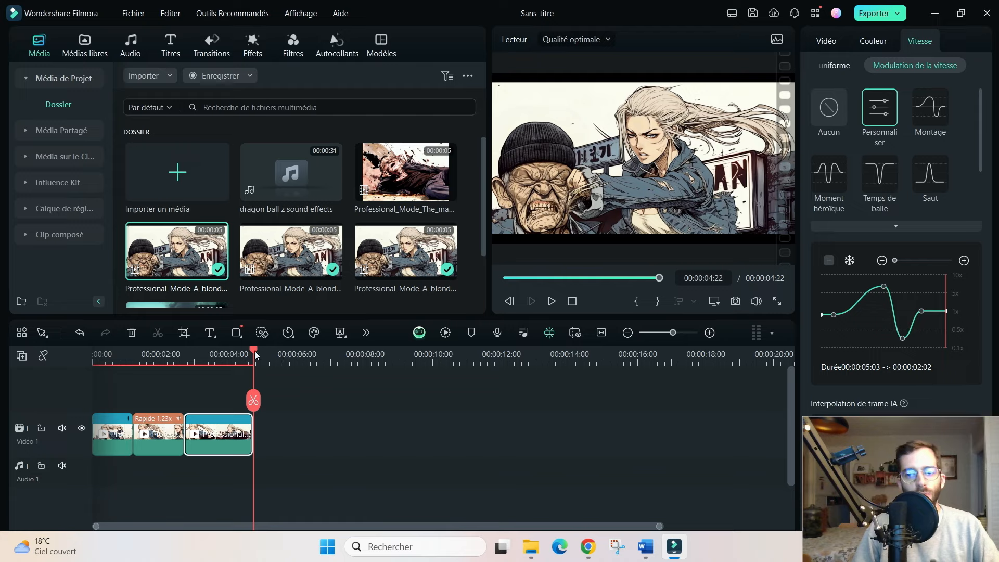
mouse_move(254, 351)
left_mouse_down()
mouse_move(186, 350)
mouse_move(241, 360)
mouse_move(164, 363)
left_mouse_up()
key("space")
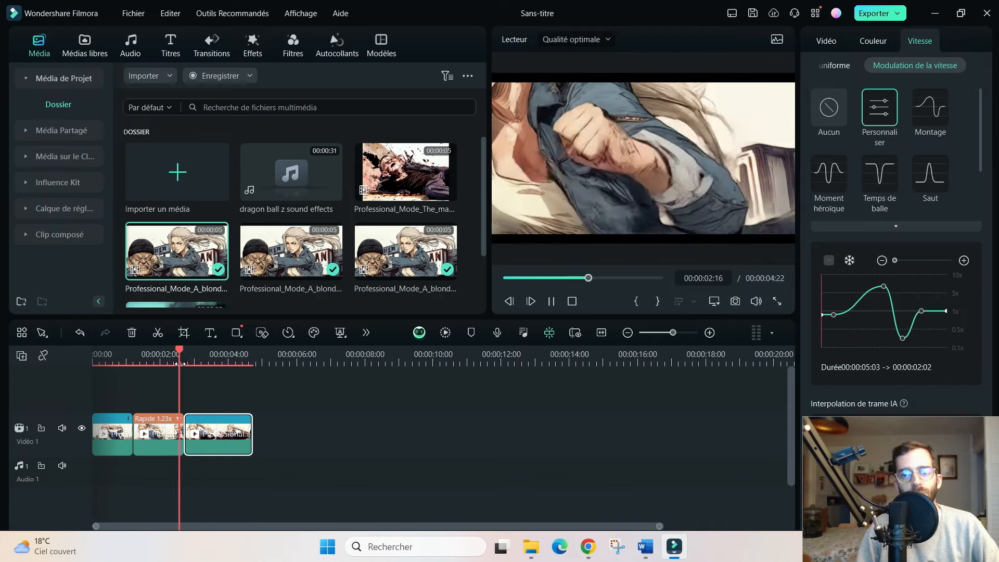
key("space")
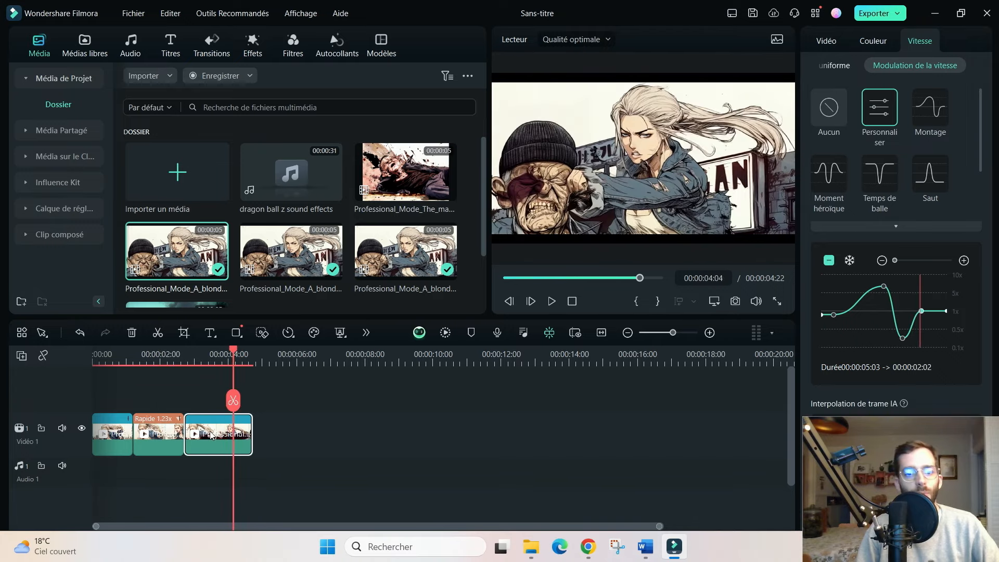
Place an unedited copy of the first blonde woman clip after a gap on Video 1 and examine its punch at normal speed.
left_click_drag(177, 250, 322, 437)
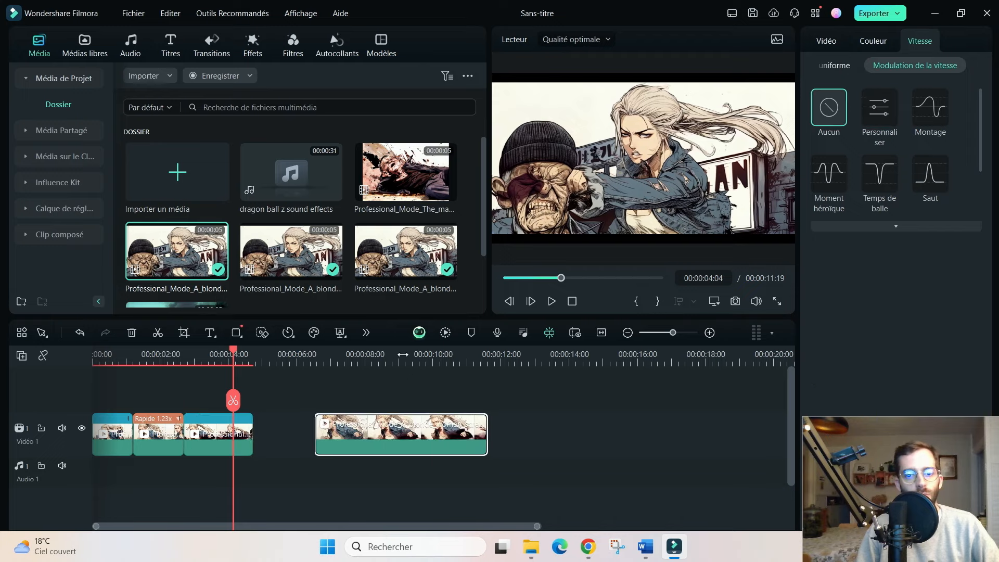
left_click(400, 357)
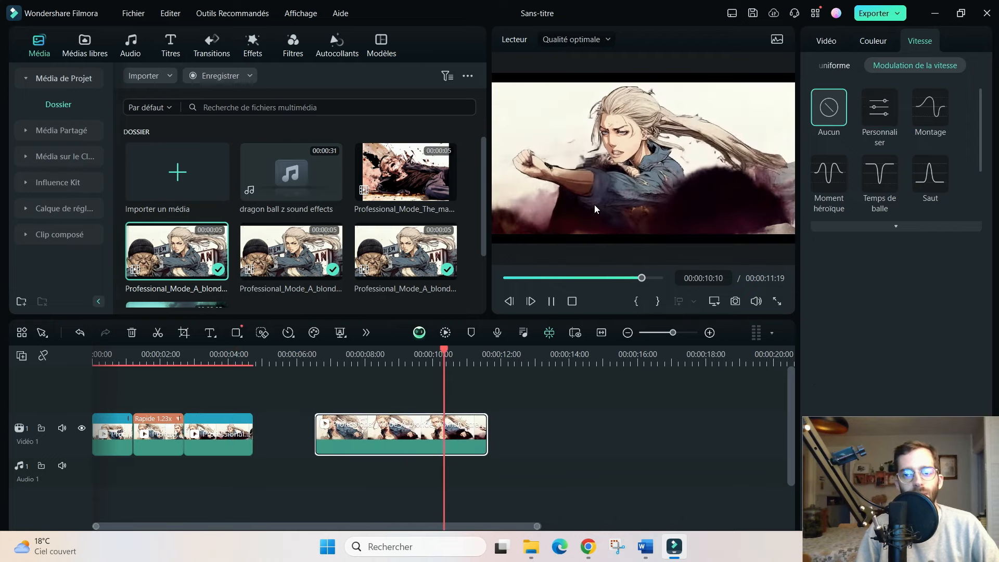
key("space")
left_click_drag(471, 349, 435, 354)
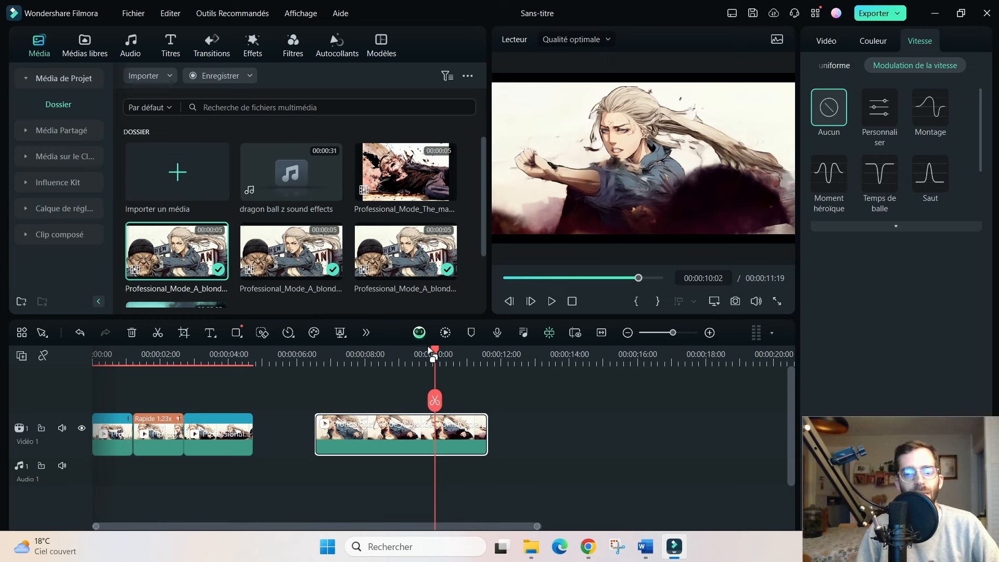
left_click_drag(435, 352, 451, 354)
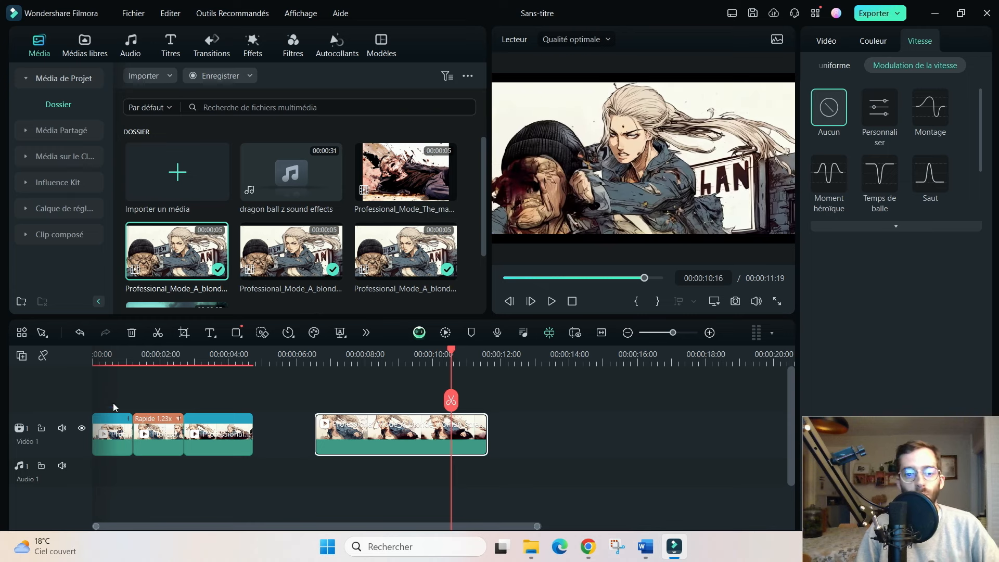
Replay the speed-ramped punch clip to compare its timing with the unedited copy.
left_click(191, 361)
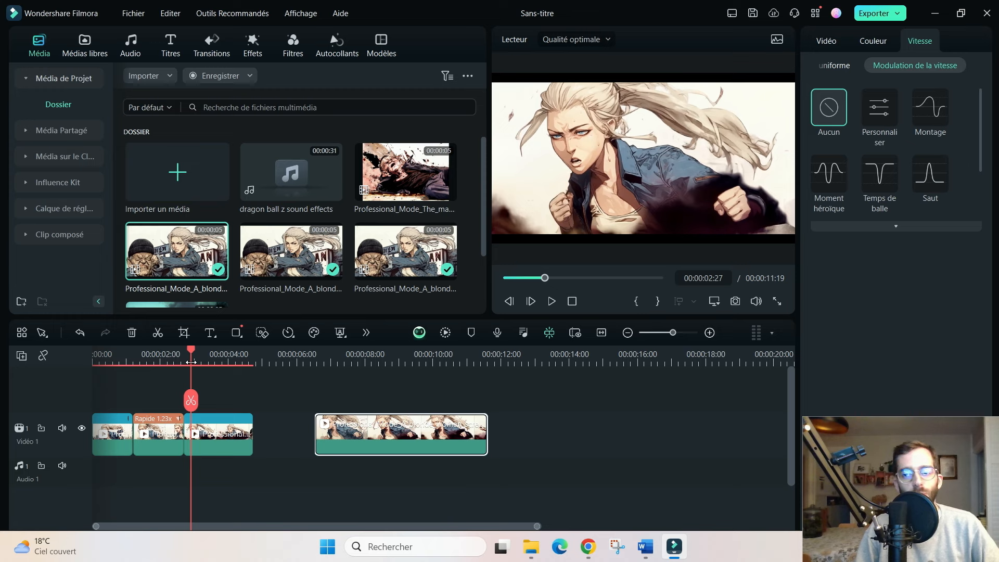
key("space")
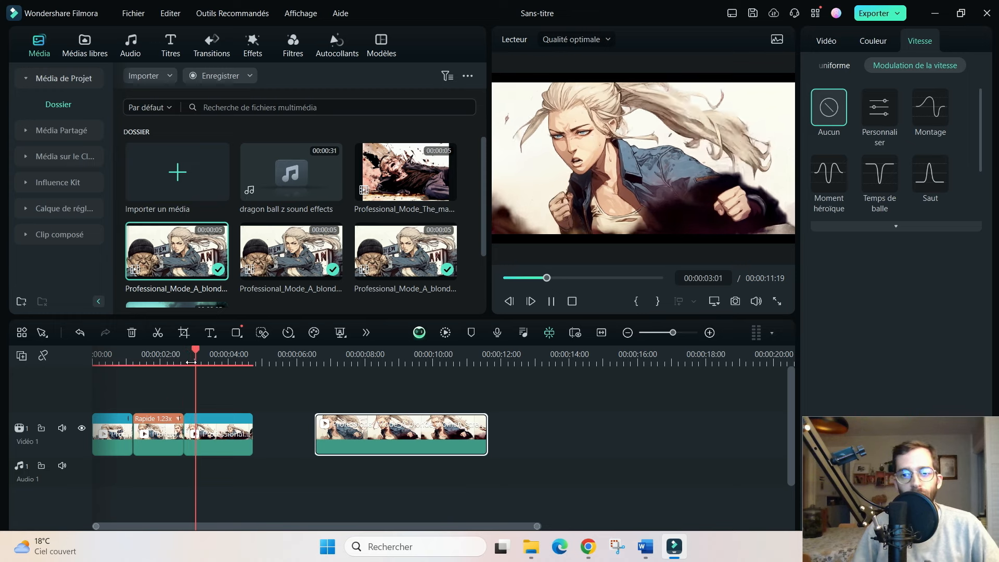
key("space")
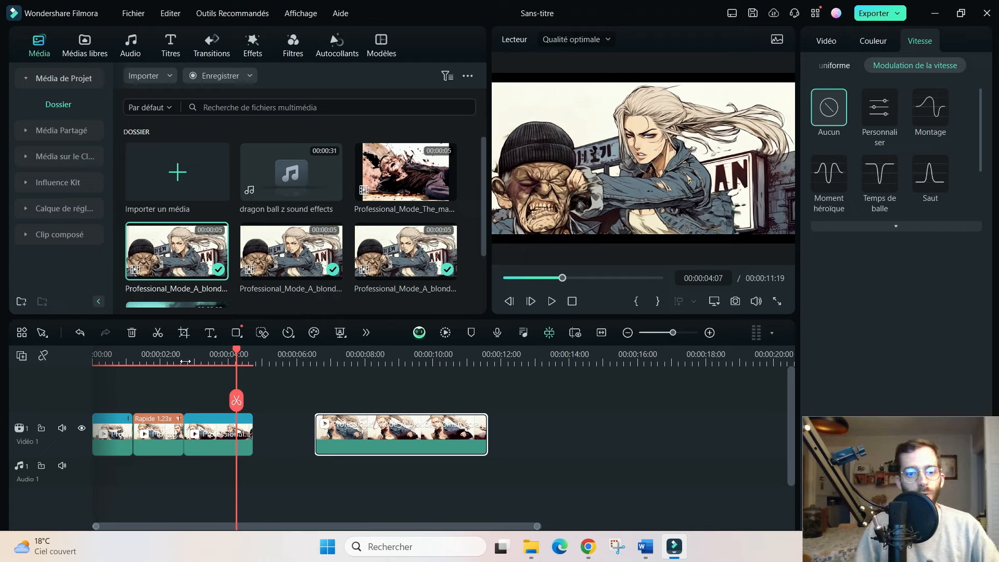
left_click(196, 359)
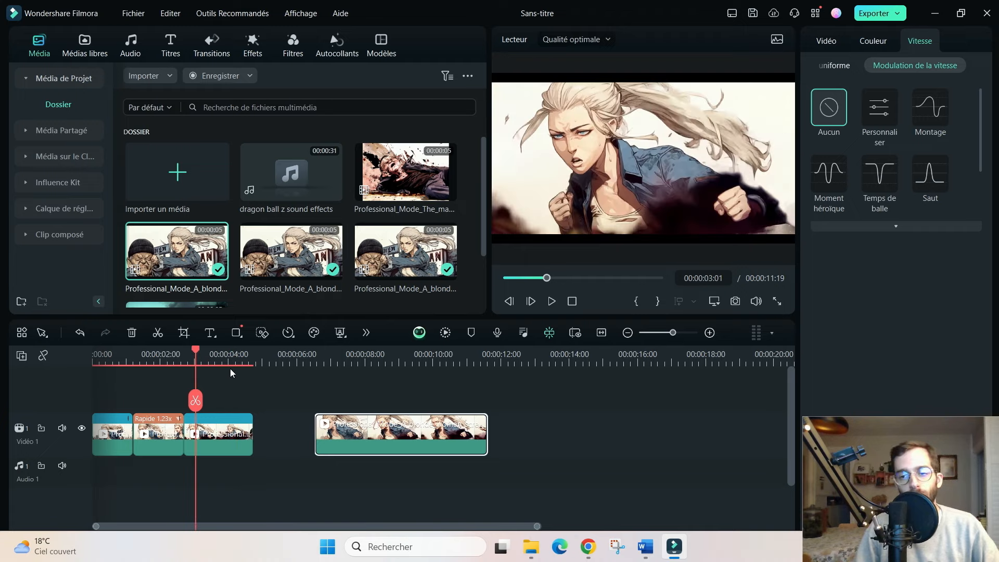
key("space")
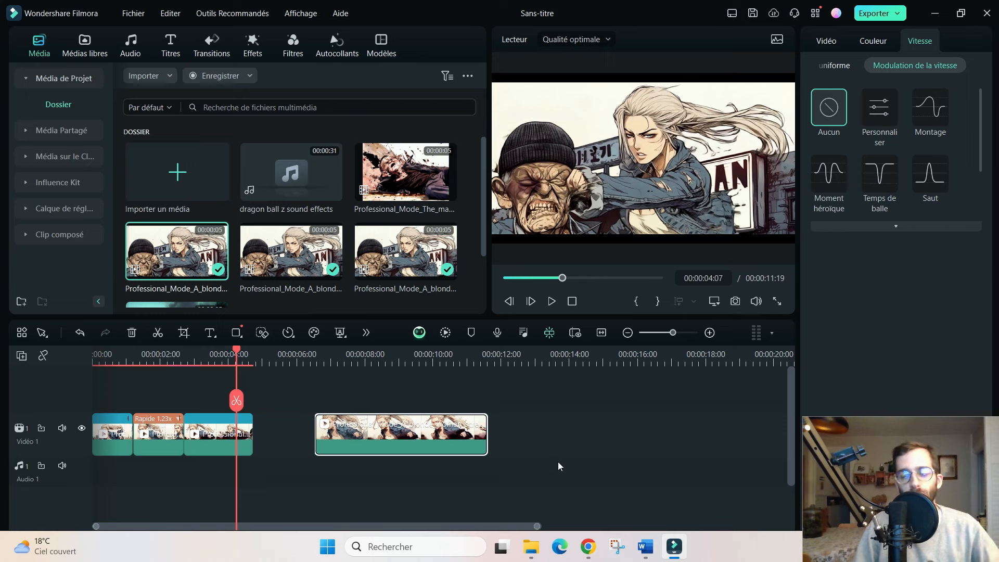
Play the sequence from the start and delete the unedited comparison copy from Video 1.
left_click(95, 360)
key("space")
key("Delete")
Add the "dragon ball z sound effects" audio to the Audio 1 track and move it beneath the punch clip.
scroll(292, 218, "down", 2)
scroll(292, 218, "up", 3)
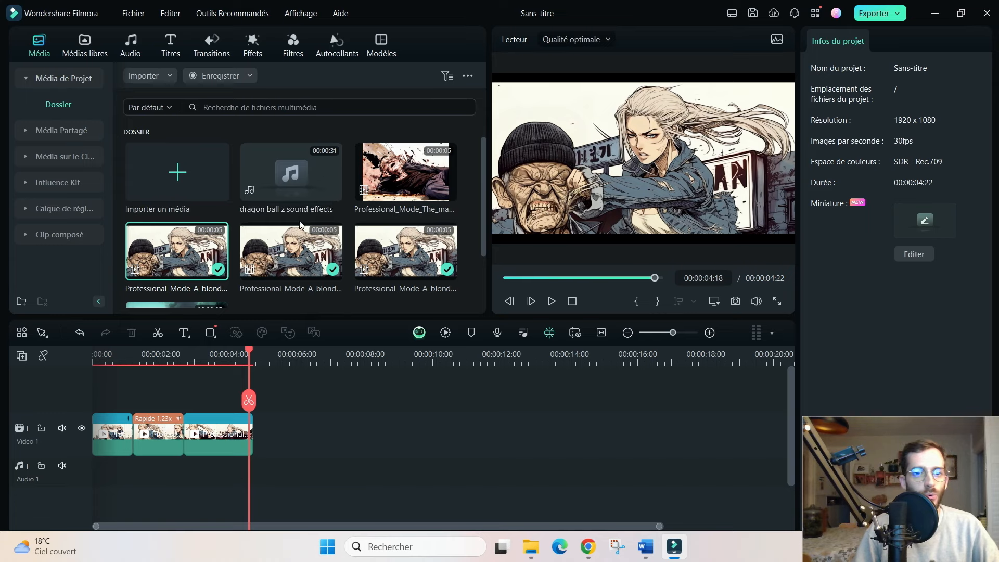
left_click_drag(331, 187, 257, 472)
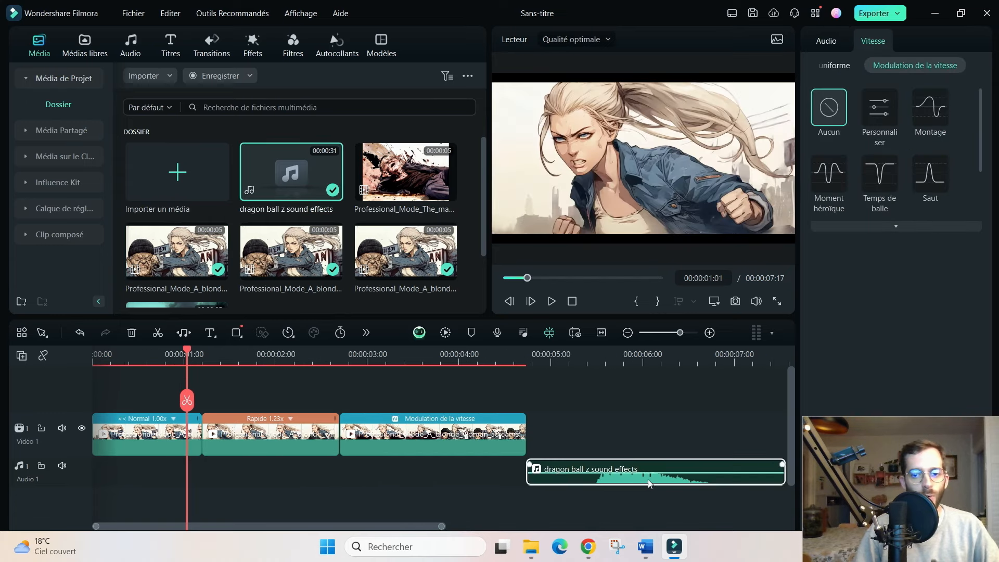
left_click_drag(646, 475, 431, 475)
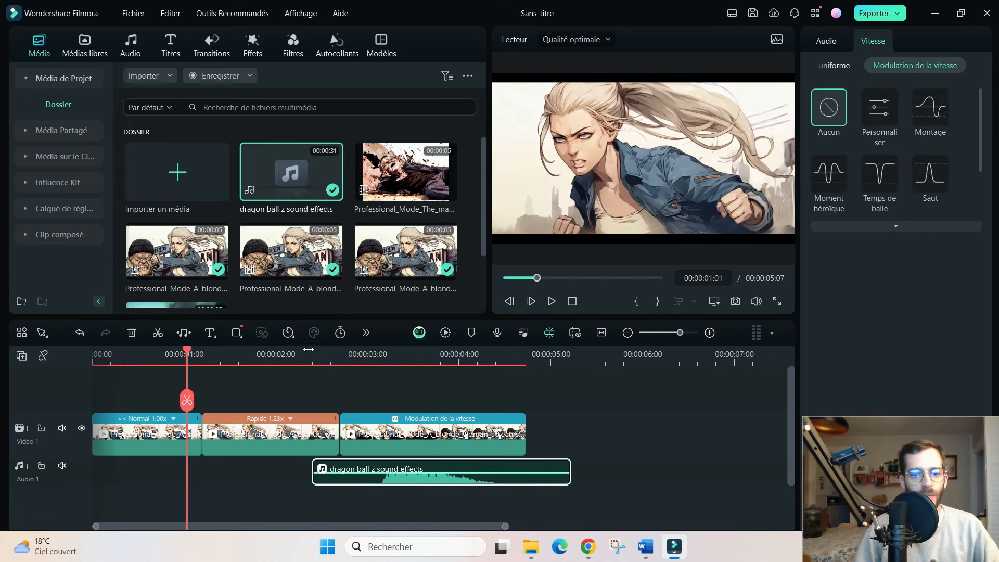
Align the start of the sound effect with the start of the speed-ramped clip and play the result.
left_click(324, 356)
left_click_drag(331, 356, 402, 363)
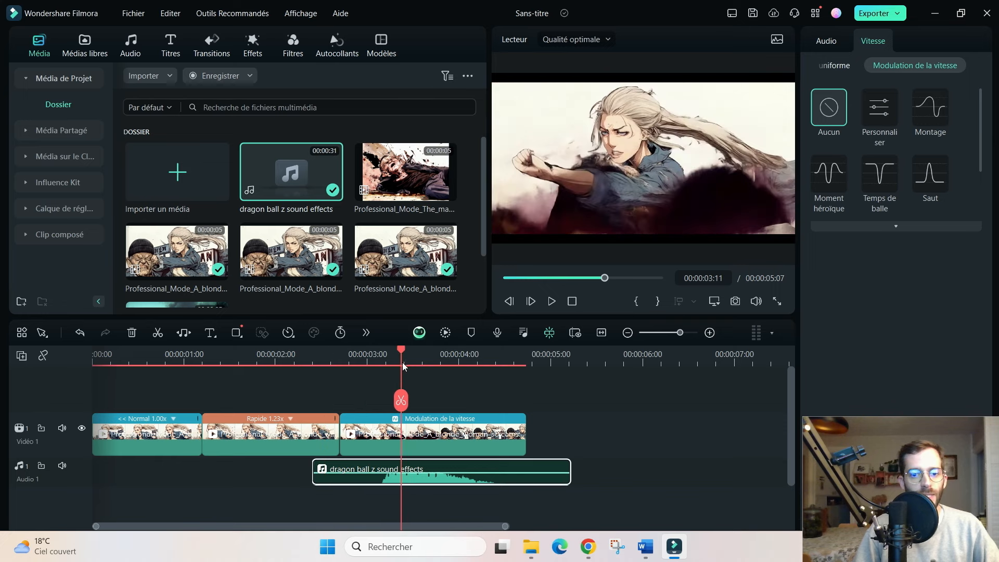
left_click_drag(413, 479, 441, 480)
left_click(309, 354)
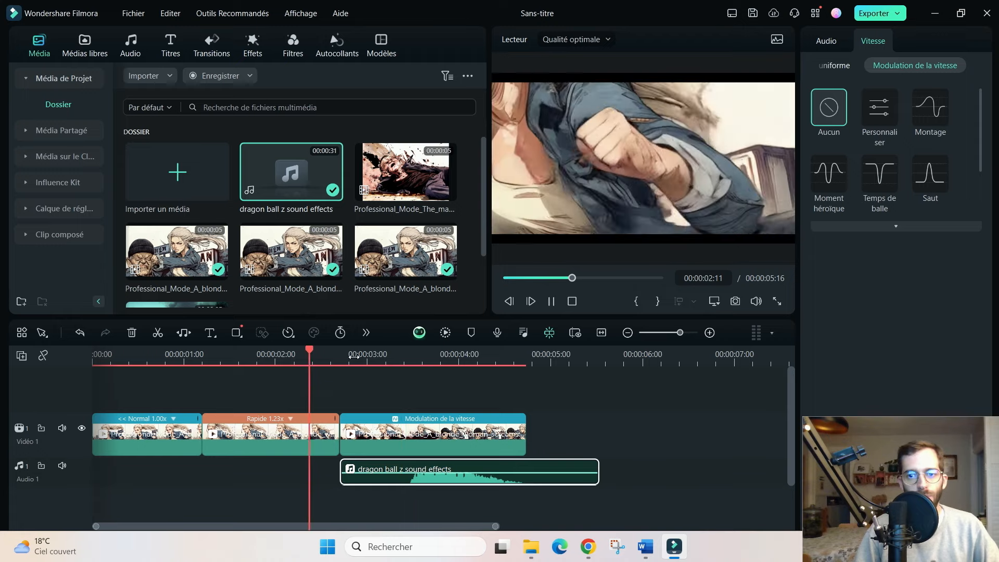
key("space")
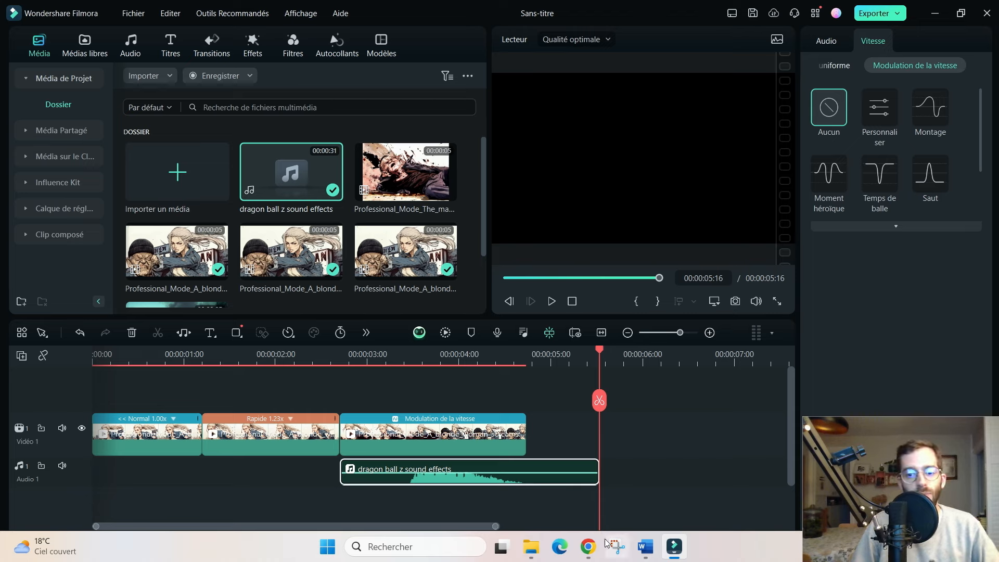
Switch to Kling AI in Chrome, turn off Add End Frame, and select the KLING 1.5 model with the start image removed.
left_click(588, 546)
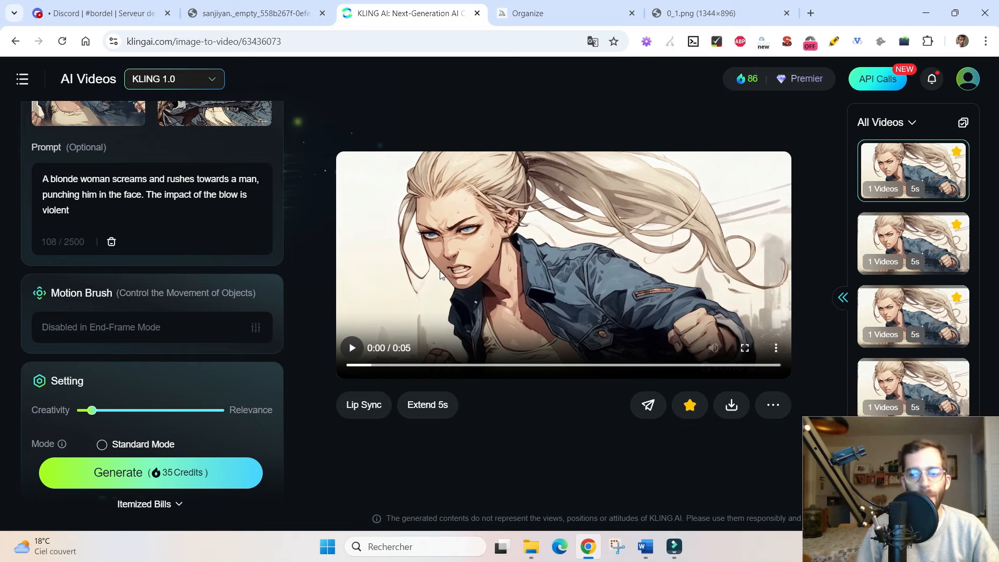
scroll(201, 287, "up", 5)
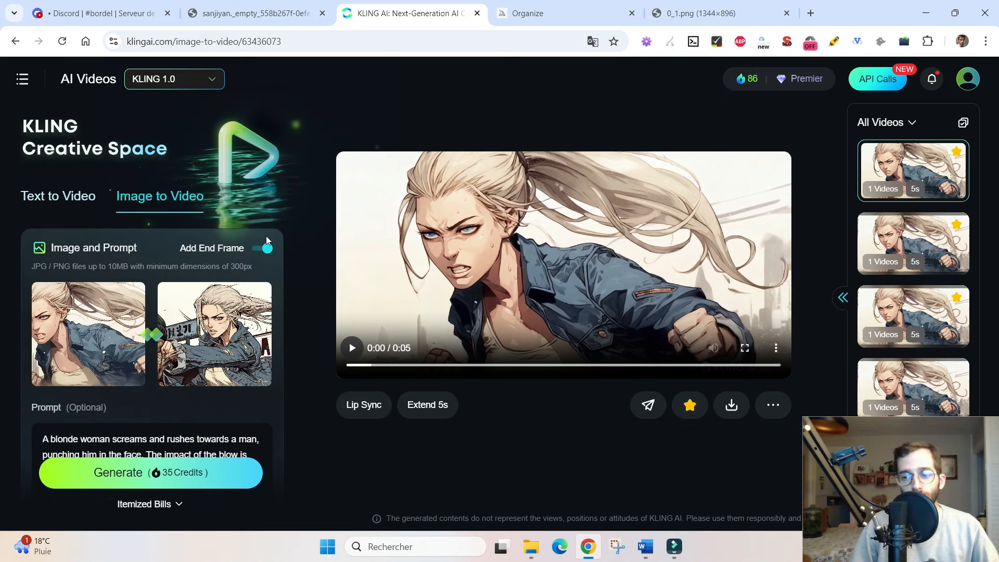
mouse_move(201, 285)
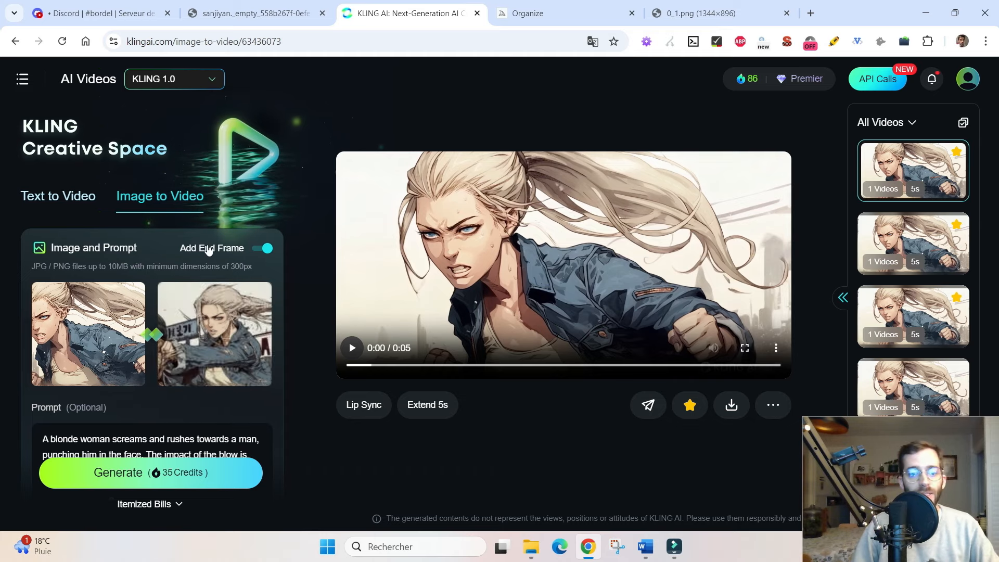
left_click(261, 249)
left_click(198, 87)
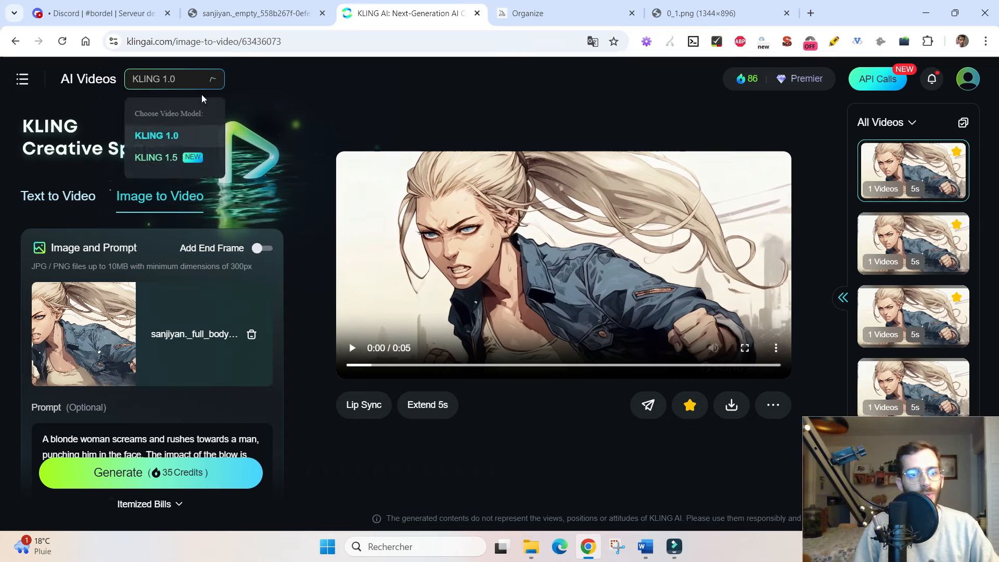
left_click(156, 158)
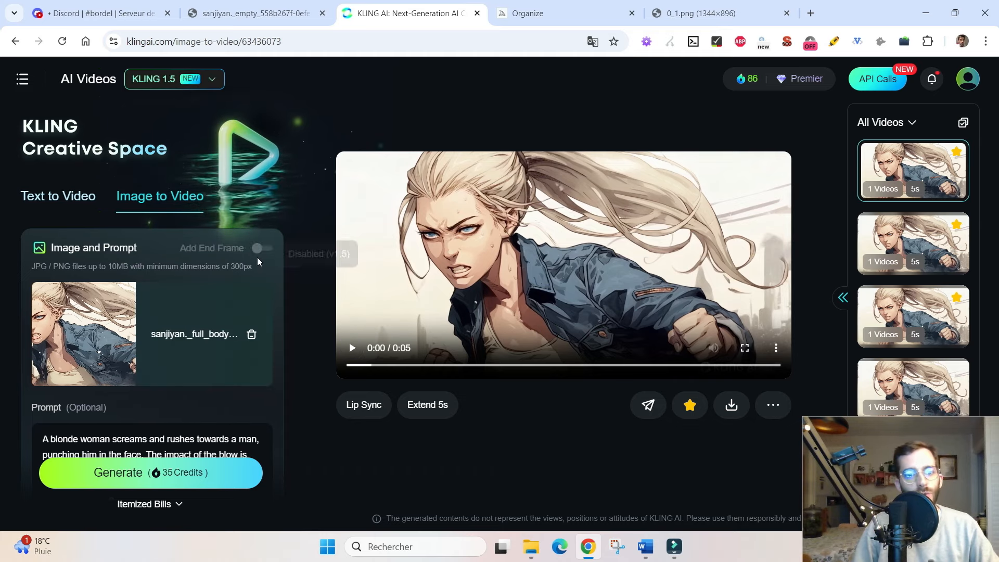
left_click(252, 335)
Open the generated KLING 1.5 video of the man thrown backwards and review its source image, prompt and playback.
scroll(913, 297, "up", 5)
scroll(913, 298, "down", 5)
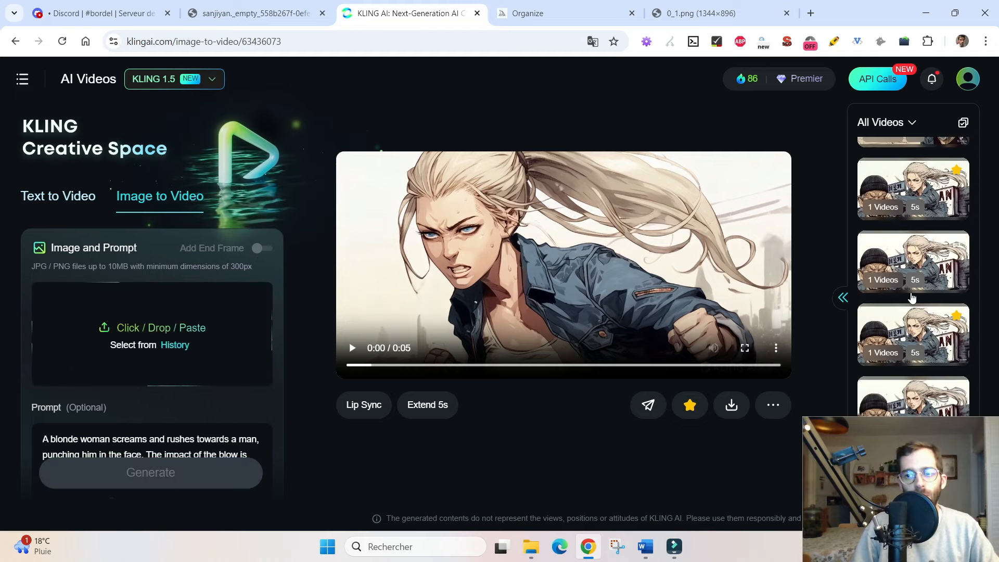
left_click(912, 312)
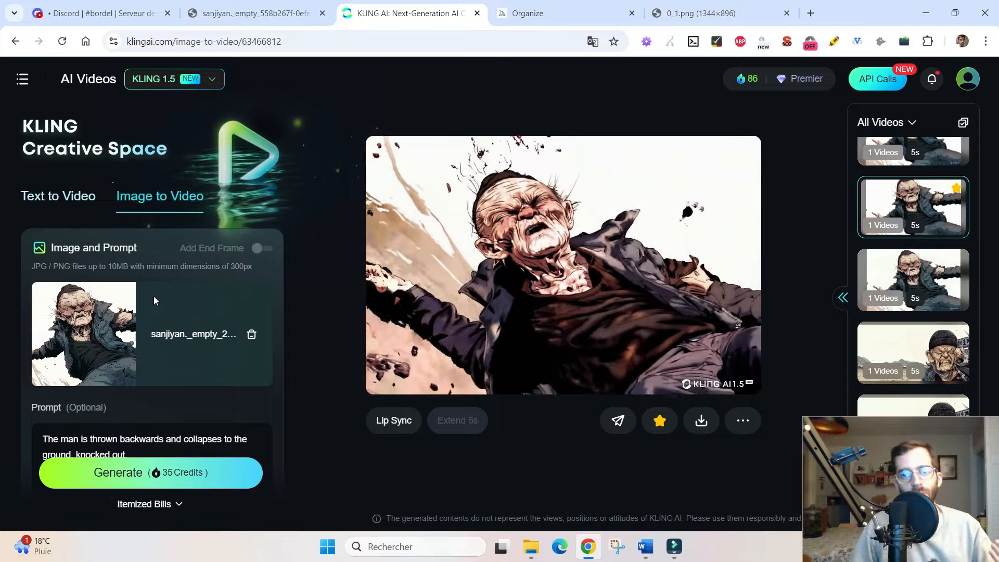
scroll(154, 295, "down", 1)
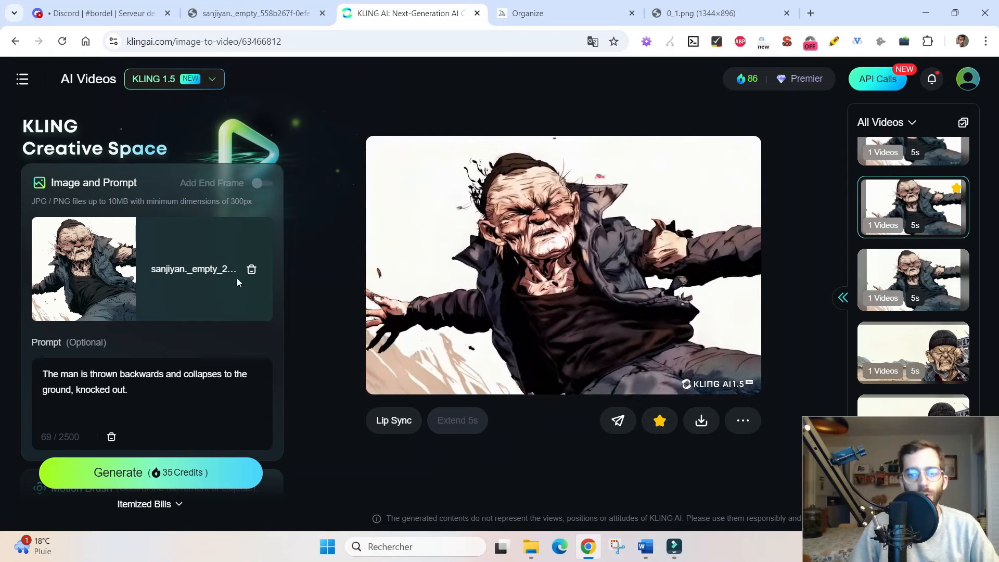
left_click(383, 371)
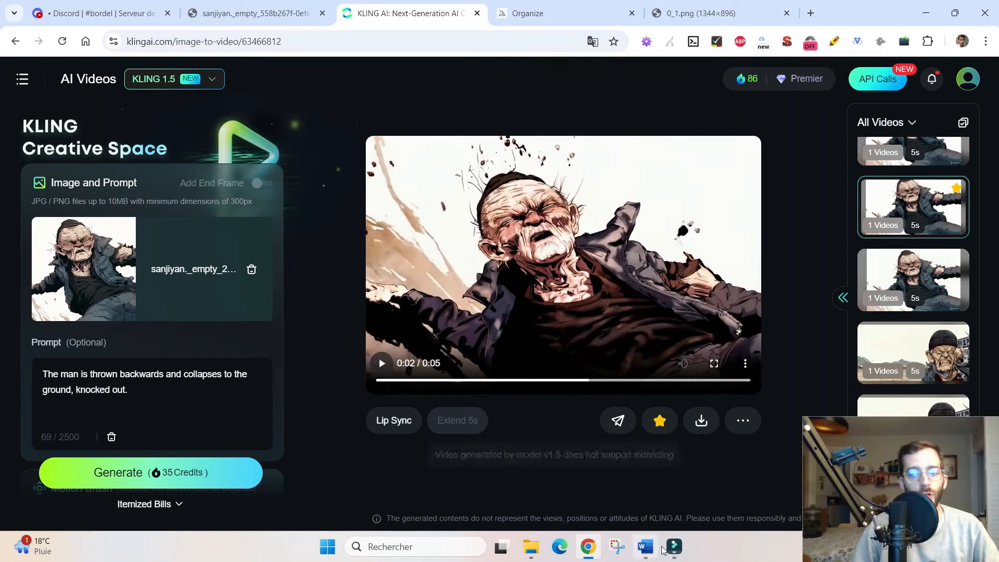
Switch to Filmora and delete all video clips and the sound effect from the timeline.
left_click(674, 549)
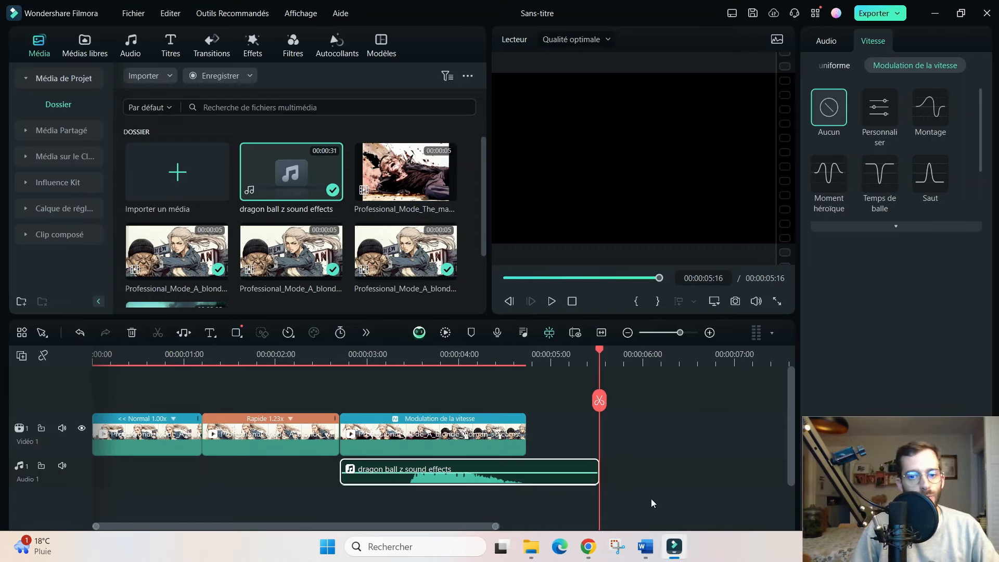
left_click_drag(680, 497, 227, 460)
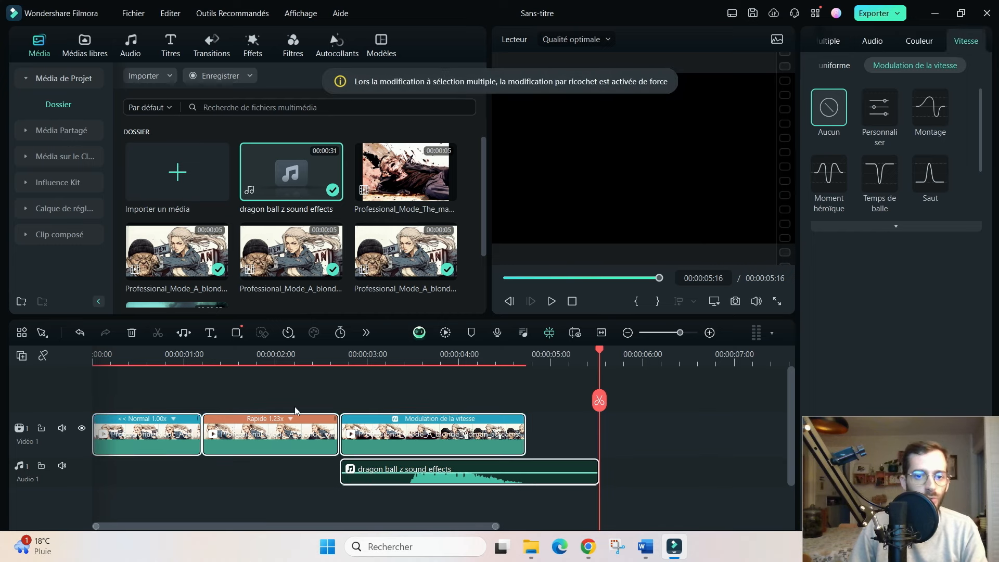
key("Delete")
Place the "66 orage" clip at the start of the Video 1 track and play it from the beginning.
scroll(398, 258, "down", 3)
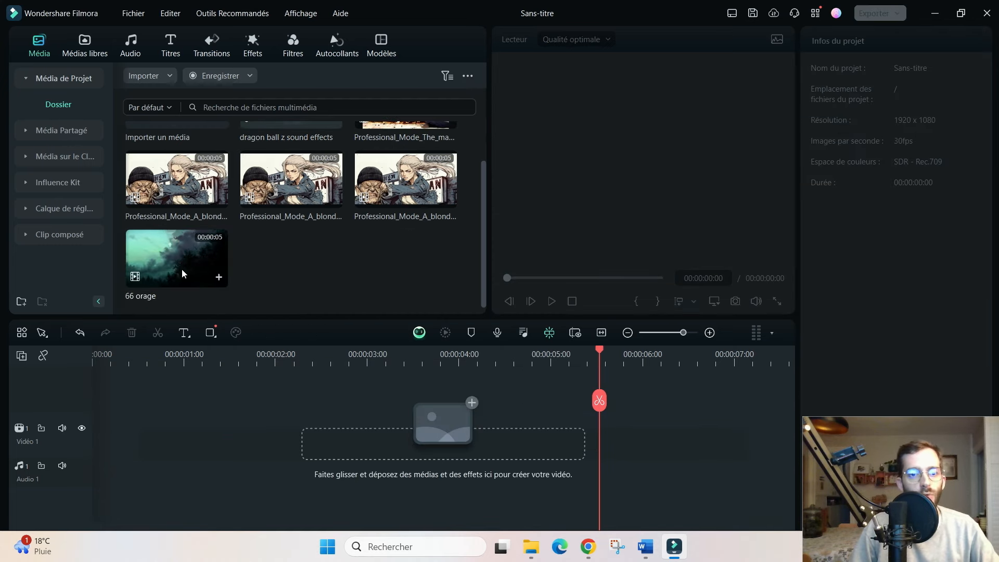
left_click_drag(183, 269, 104, 443)
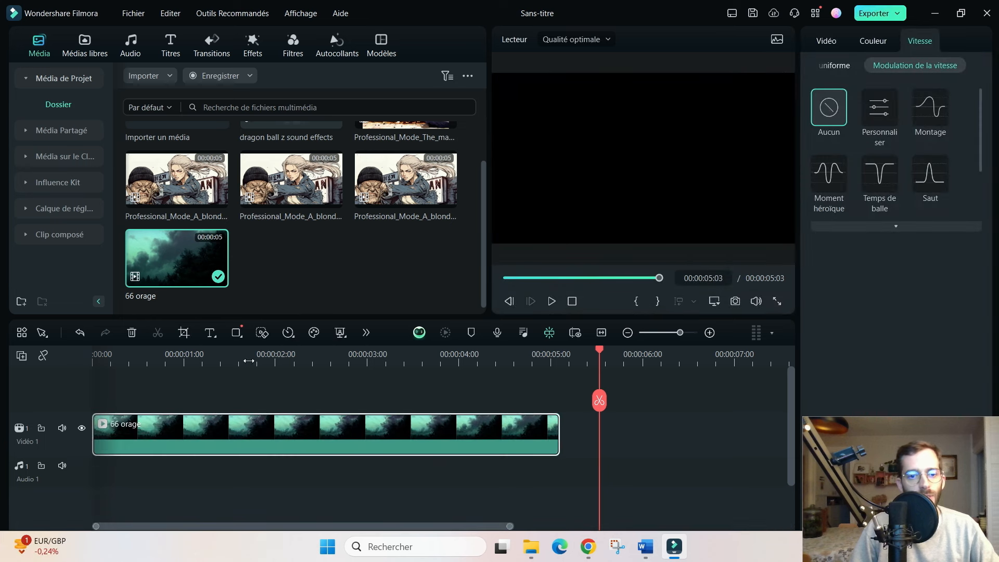
left_click(215, 363)
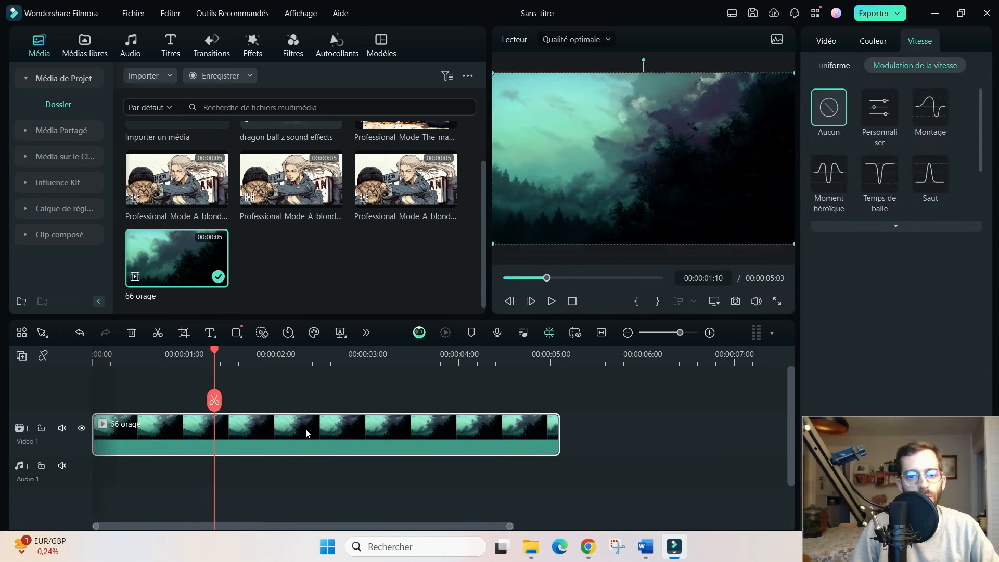
left_click(93, 359)
key("space")
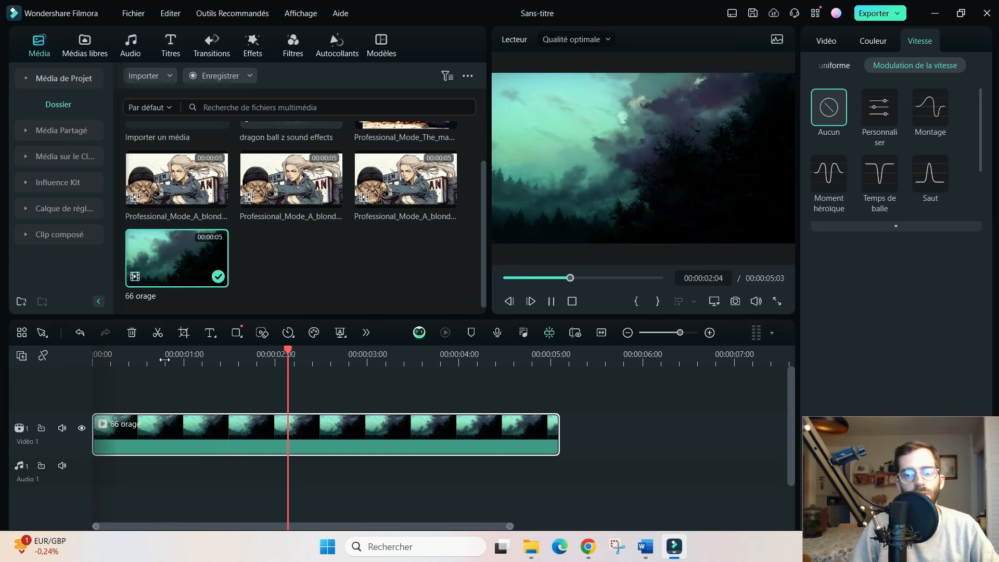
key("space")
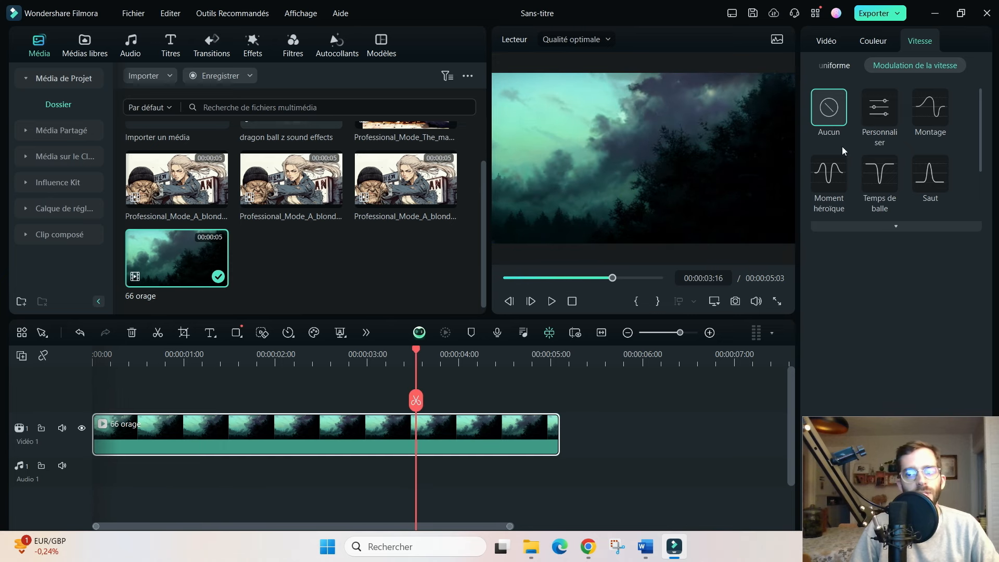
Apply the Montage speed ramping preset to the "66 orage" clip and preview the result.
left_click(926, 121)
key("space")
key("space")
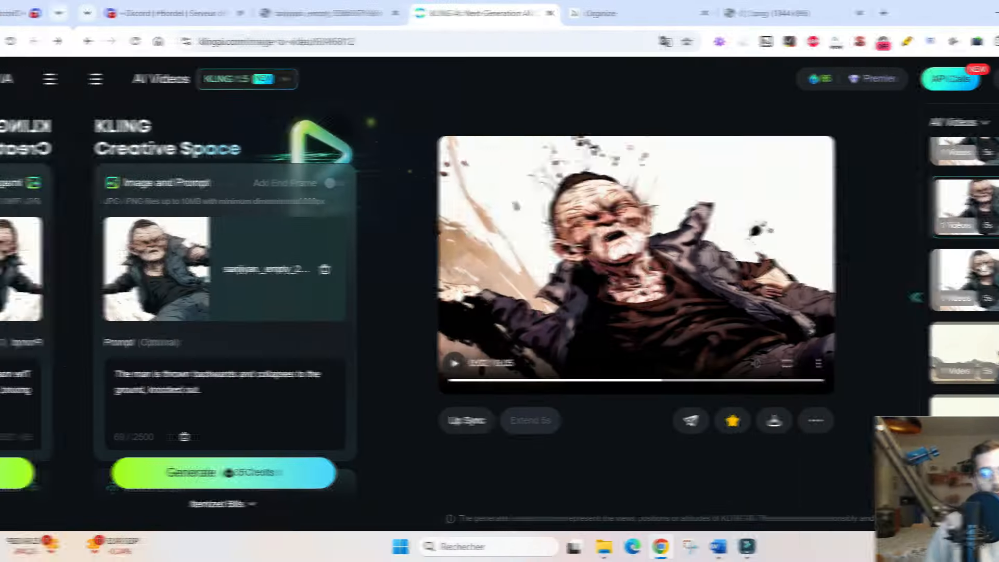
In Kling AI, open the starred video made with the prompt "progressive zoom on the sleeping man's face".
scroll(982, 264, "up", 5)
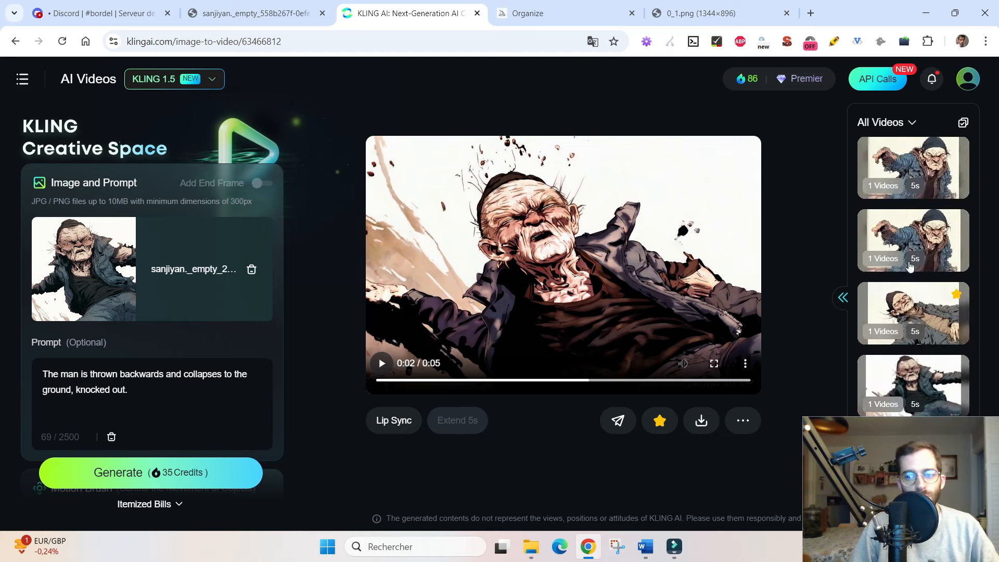
scroll(975, 251, "down", 1)
left_click(902, 250)
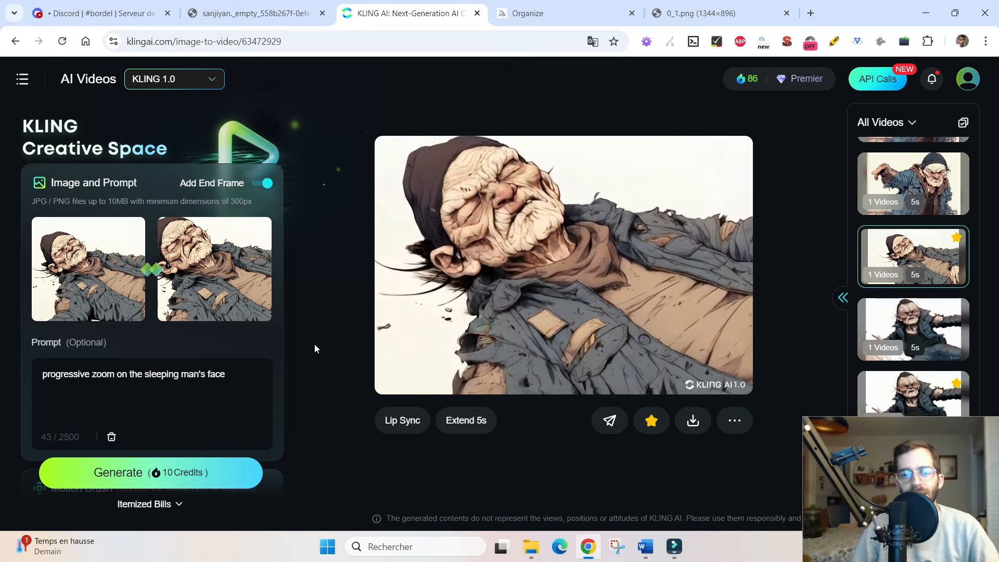
Switch to Midjourney, close the editor, and compare the expanded variations of the man slumped against the wall.
left_click(521, 13)
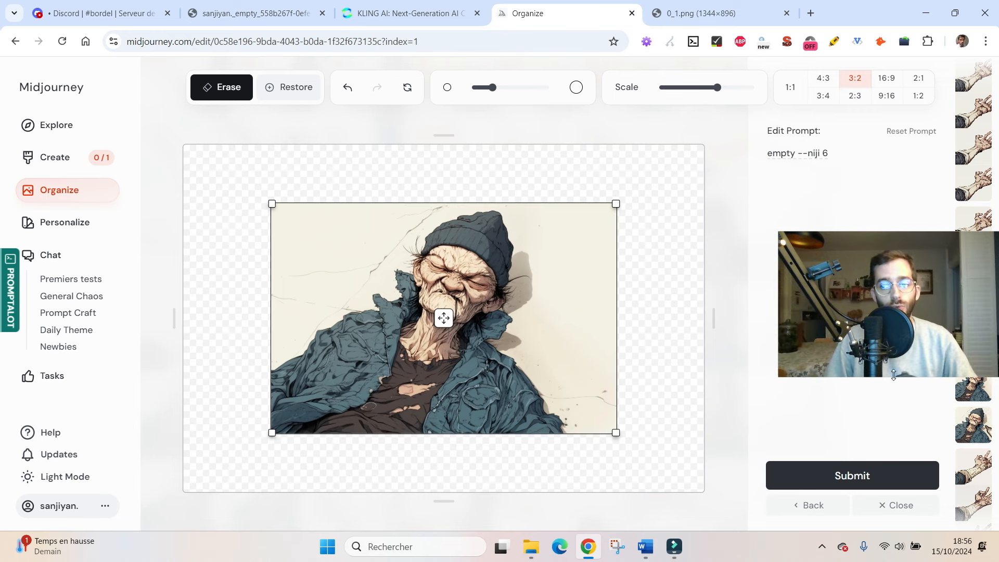
left_click(890, 506)
left_click(623, 344)
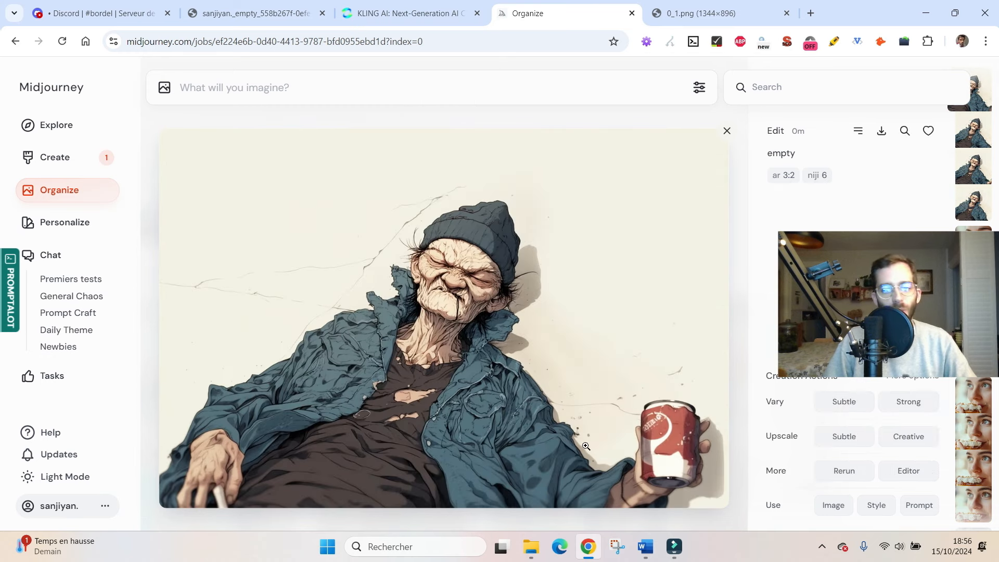
key("Right")
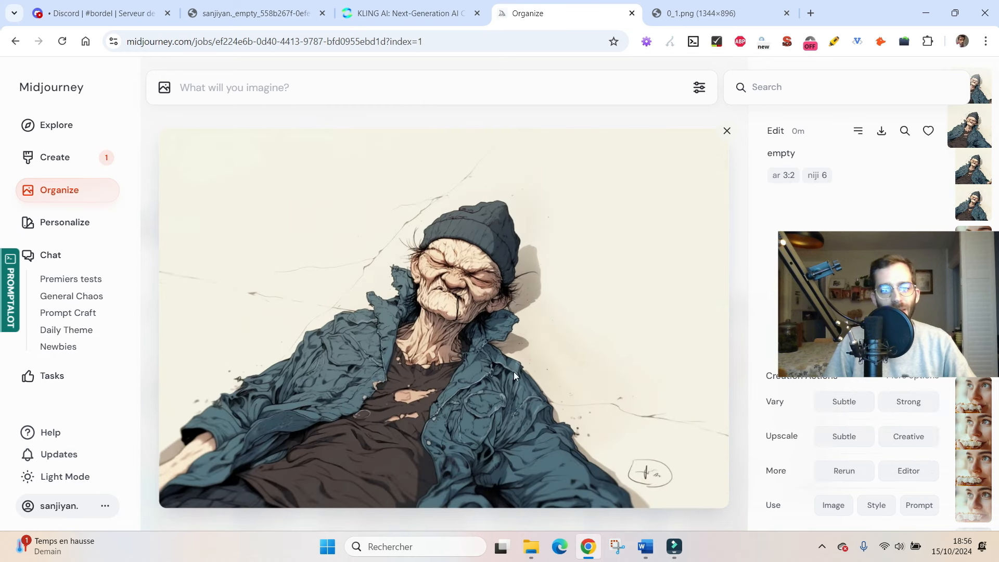
key("Right")
left_click(670, 443)
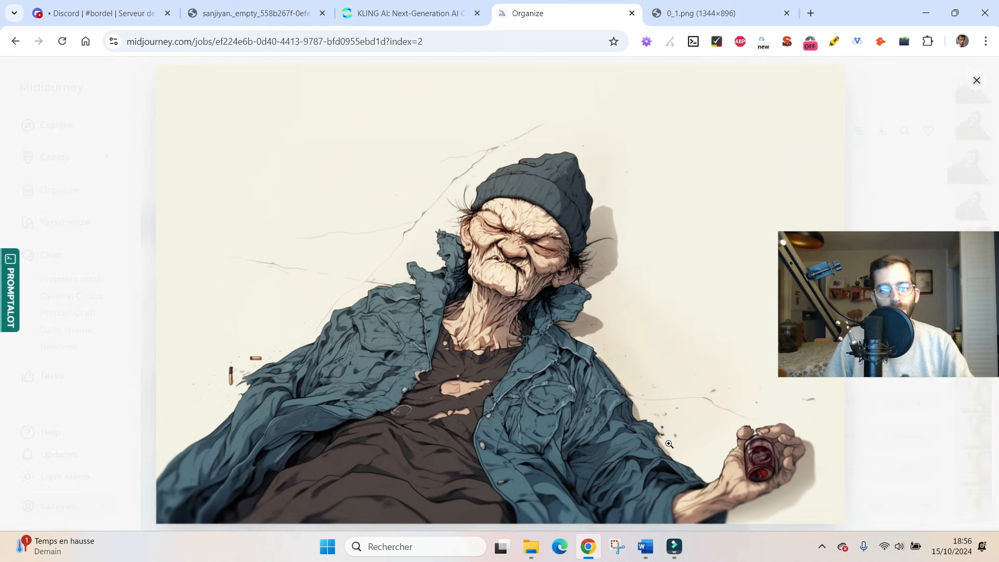
left_click(670, 444)
key("Right")
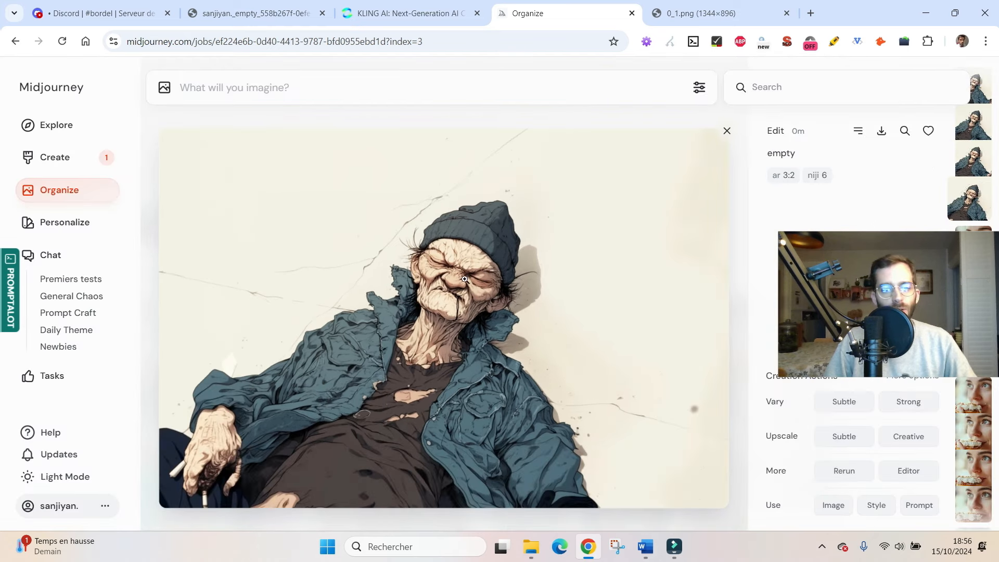
key("Right")
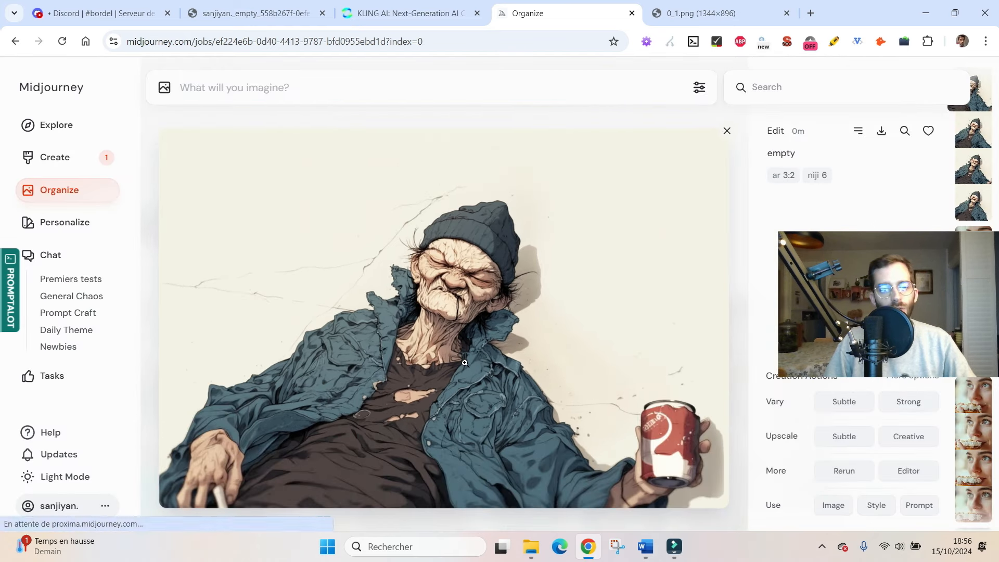